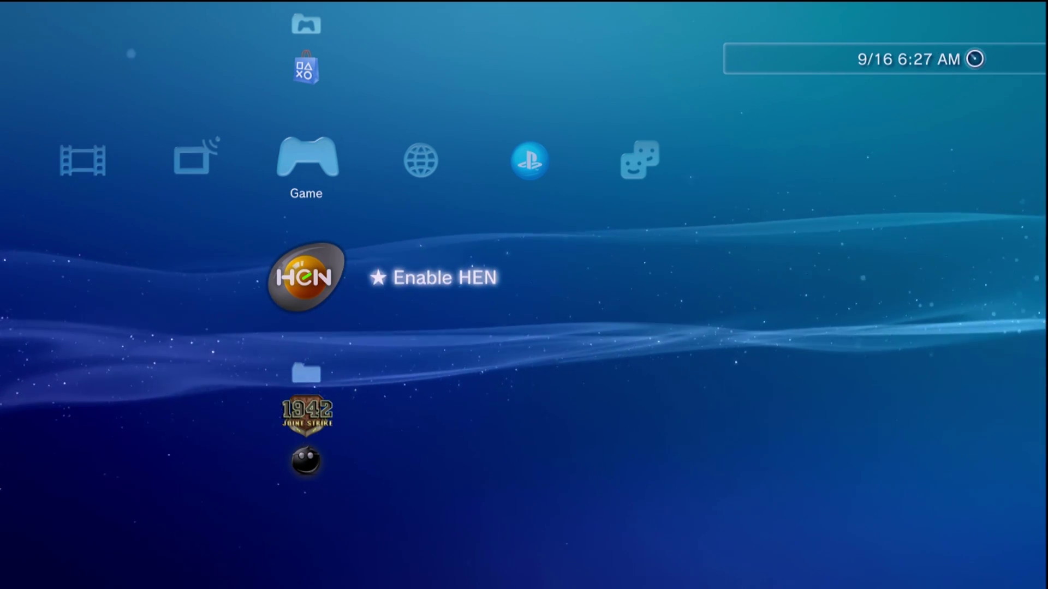
# - Launch the HEN enabler from Enable HEN, then move over to the Network column
pyautogui.press('Return')
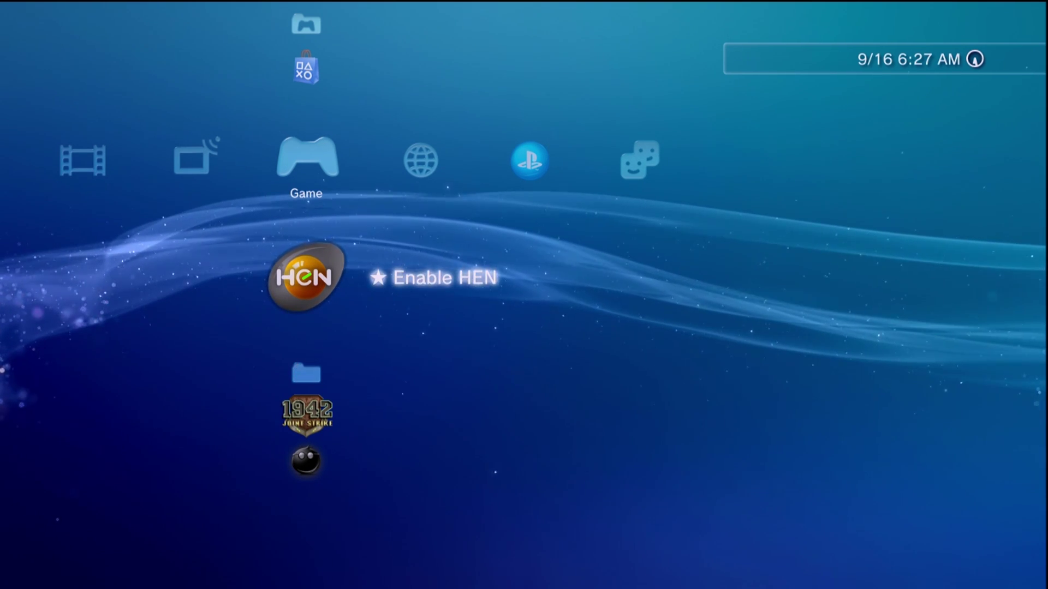
pyautogui.press('Right')
# - Download and install the 12 MB Latest_HEN_Installer_signed.pkg via Hybrid Firmware Tools > PS3HEN Updater > Update PS3HEN
pyautogui.press('Up')
pyautogui.press('Up')
pyautogui.press('Up')
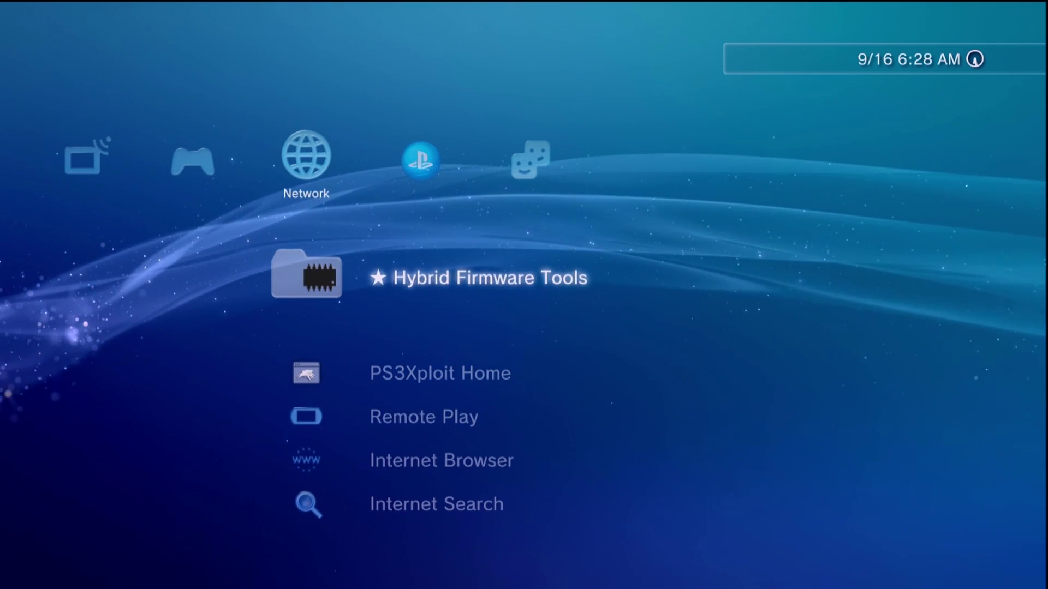
pyautogui.press('Return')
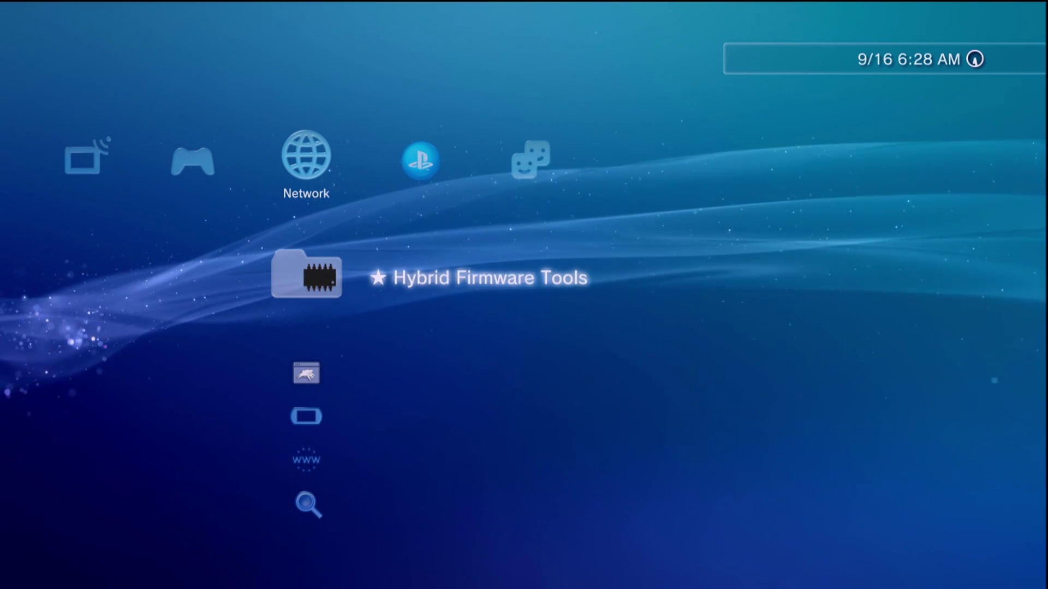
pyautogui.press('Down')
pyautogui.press('Down')
pyautogui.press('Down')
pyautogui.press('Down')
pyautogui.press('Down')
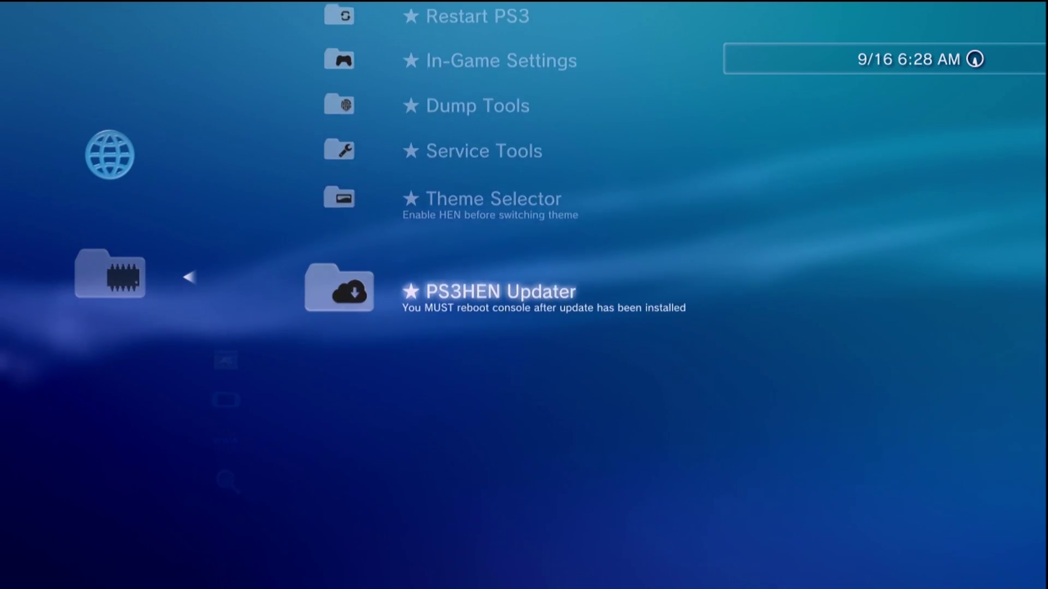
pyautogui.press('Return')
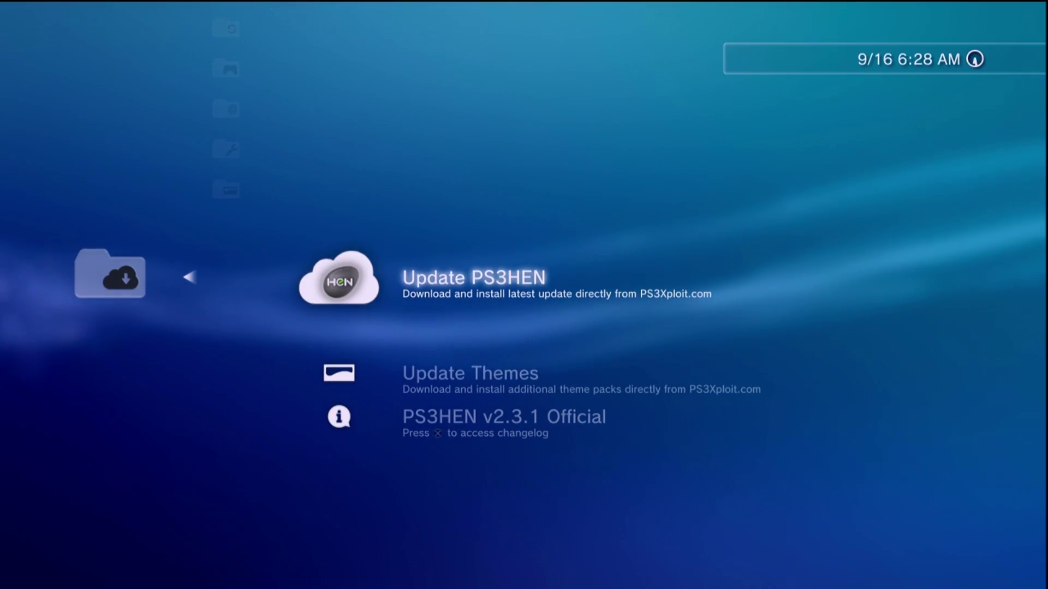
pyautogui.press('Return')
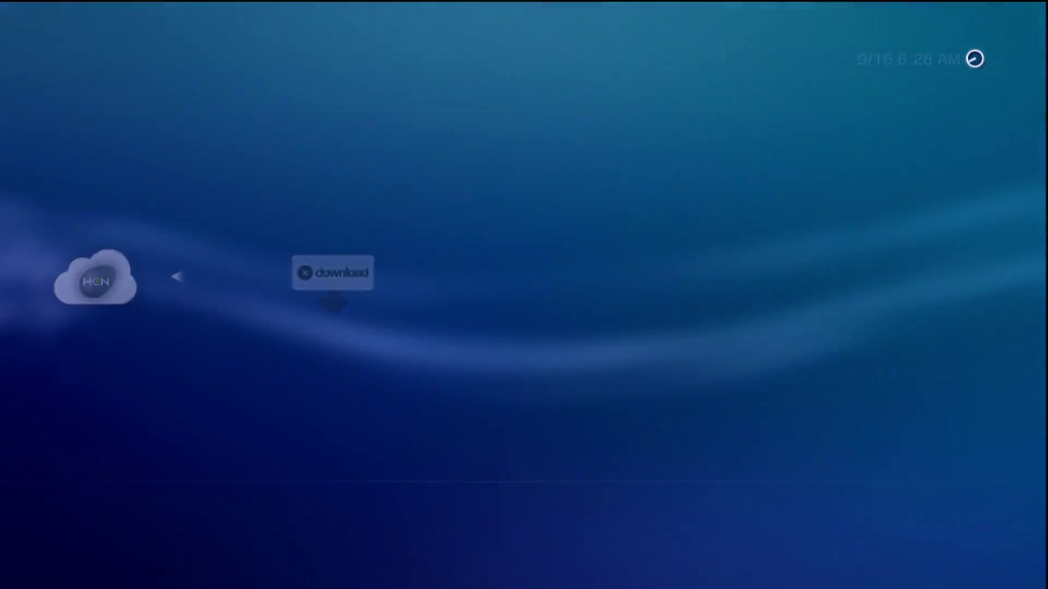
pyautogui.press('Return')
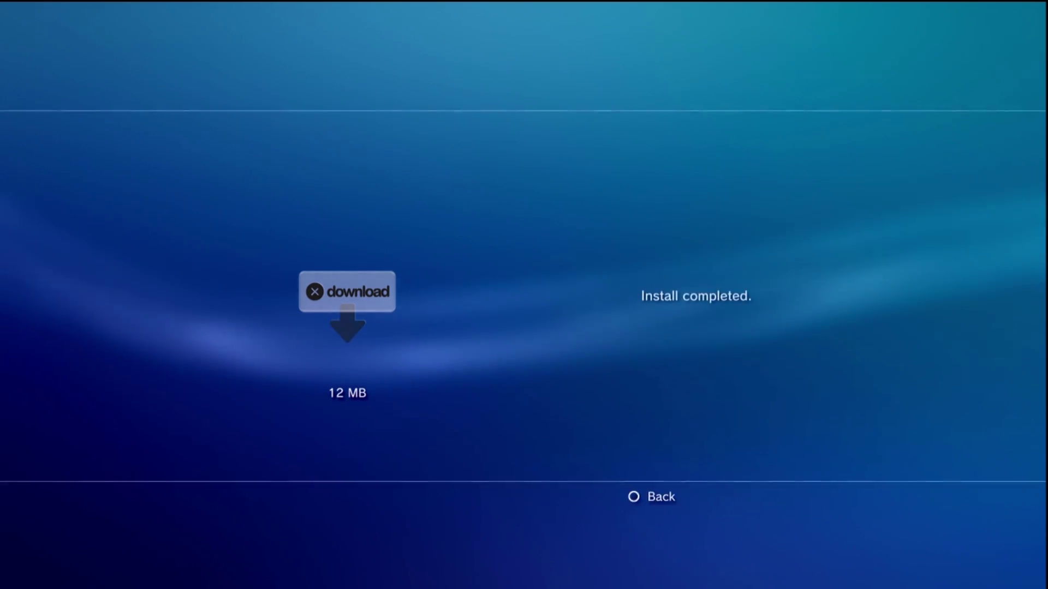
# - Leave Install completed, browse the Hybrid Firmware Tools list up to Restart PS3, then return to Game
pyautogui.press('Escape')
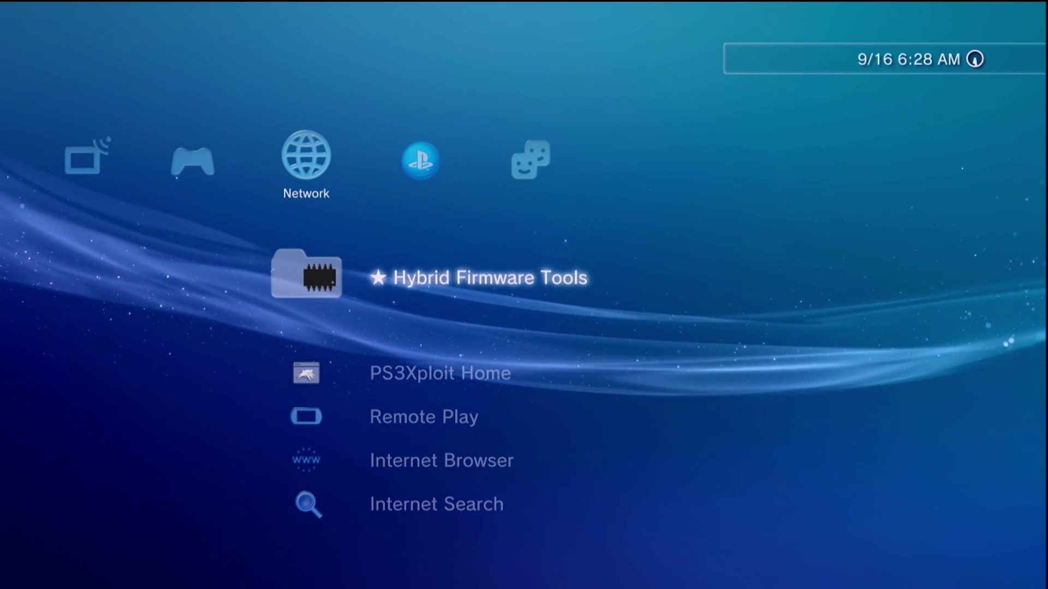
pyautogui.press('Left')
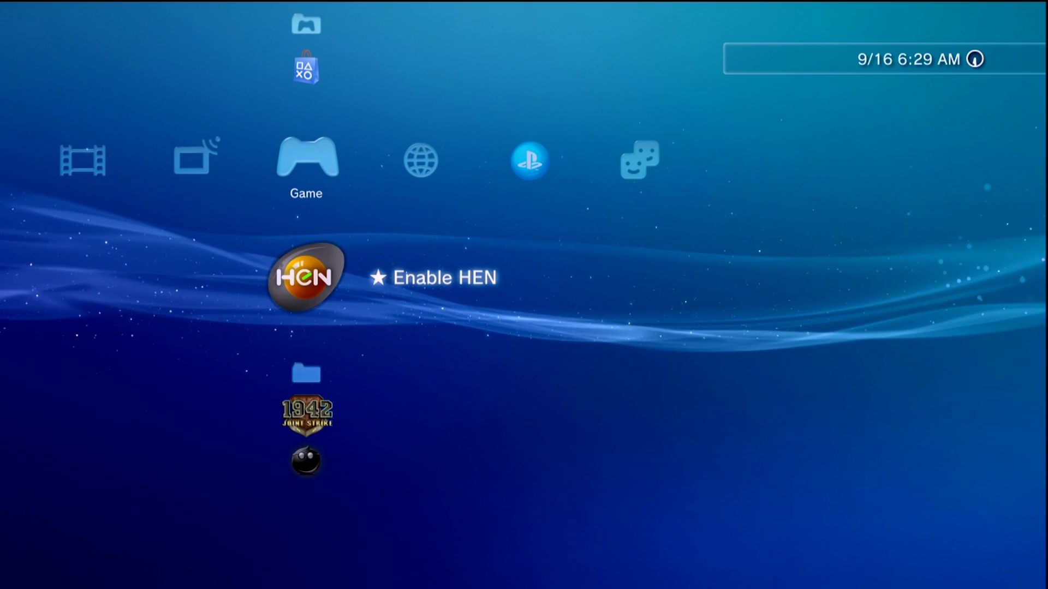
pyautogui.press('Right')
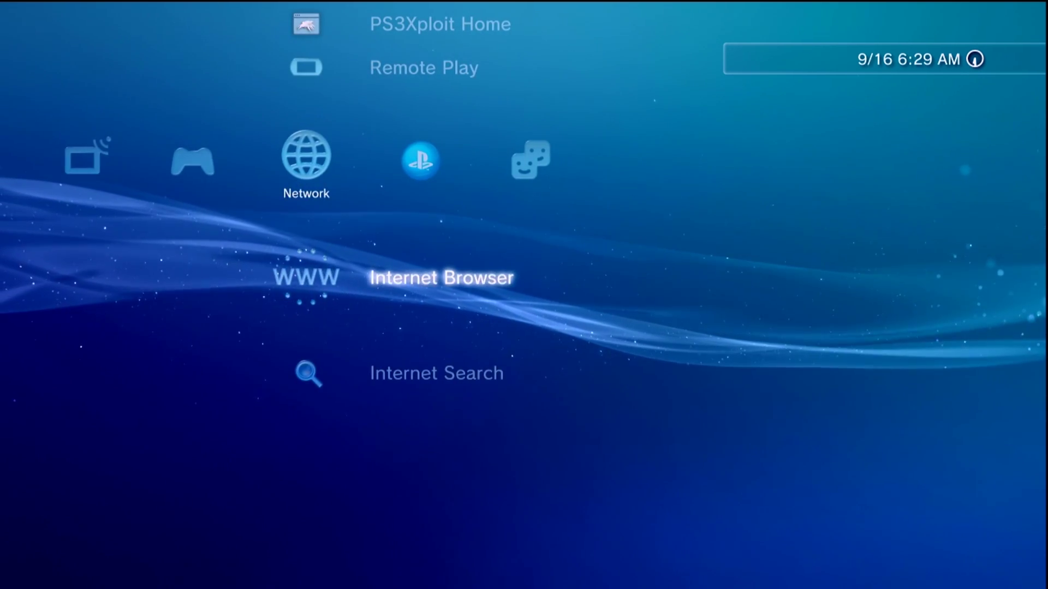
pyautogui.press('Up')
pyautogui.press('Up')
pyautogui.press('Up')
pyautogui.press('Return')
pyautogui.press('Down')
pyautogui.press('Down')
pyautogui.press('Down')
pyautogui.press('Down')
pyautogui.press('Up')
pyautogui.press('Up')
pyautogui.press('Up')
pyautogui.press('Up')
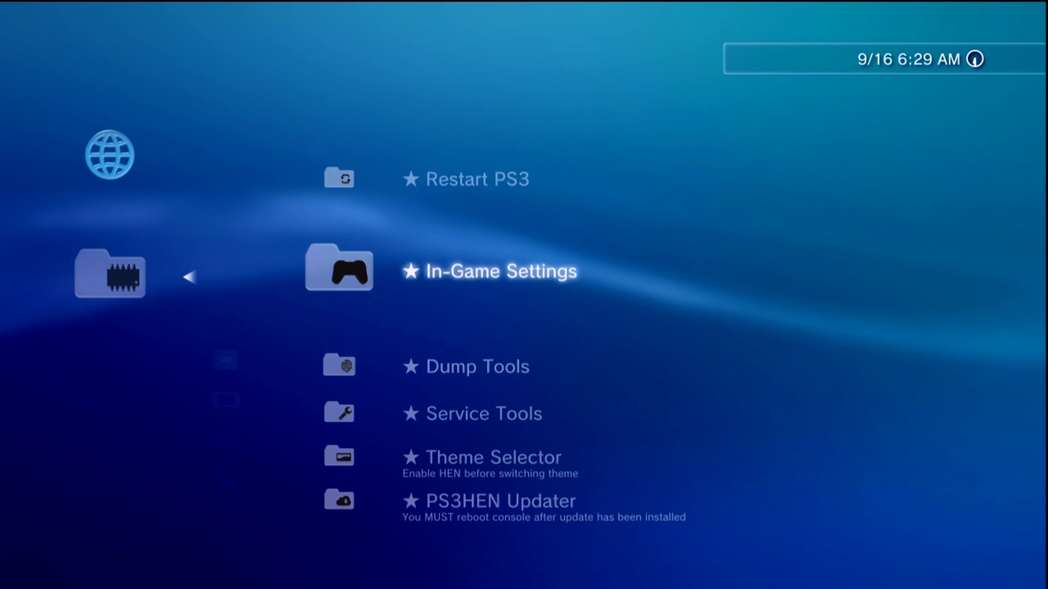
pyautogui.press('Up')
pyautogui.press('BackSpace')
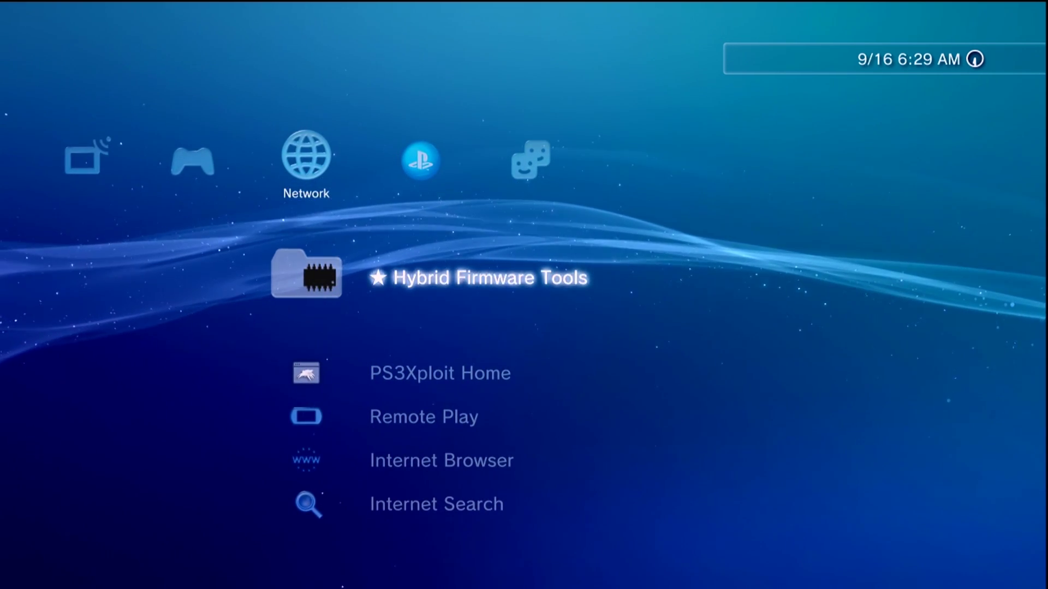
pyautogui.press('Down')
pyautogui.press('Left')
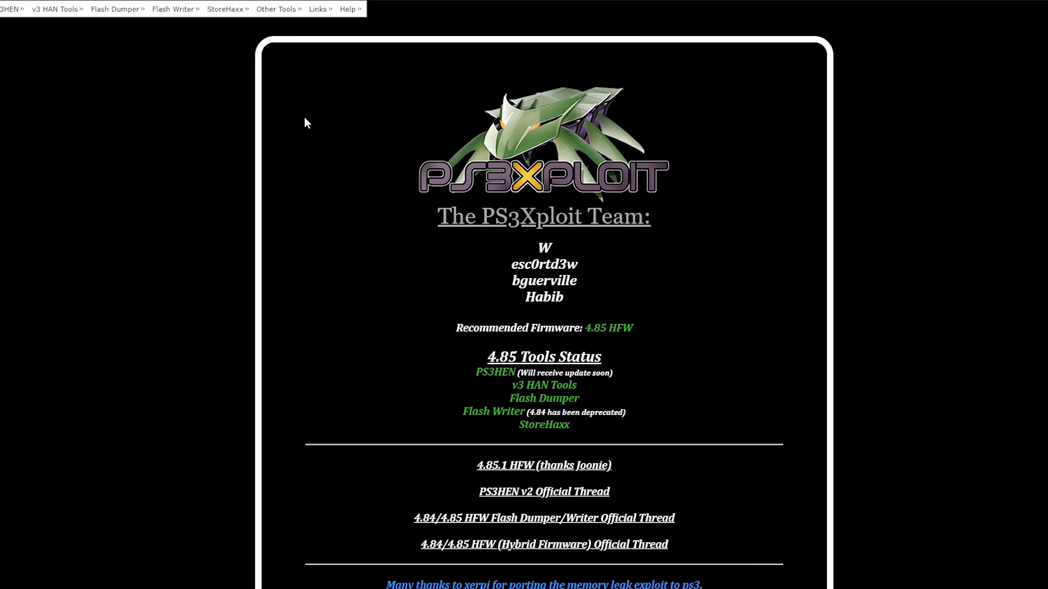
# - Bring up the PS3HEN > 4.85 HFW menu to reach the HEN Installer PKG download
pyautogui.moveTo(61, 11)
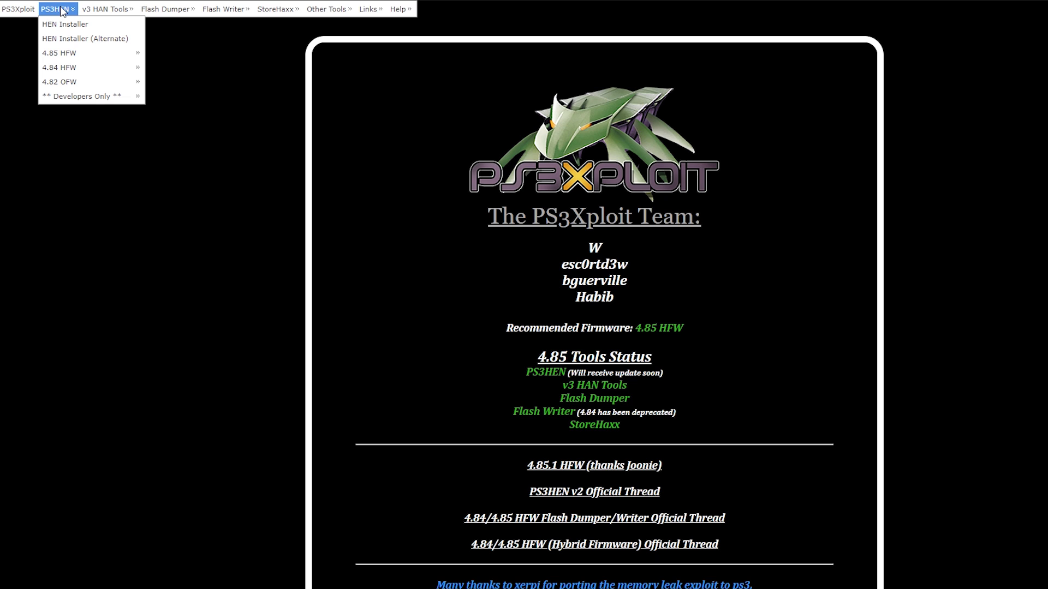
pyautogui.moveTo(74, 56)
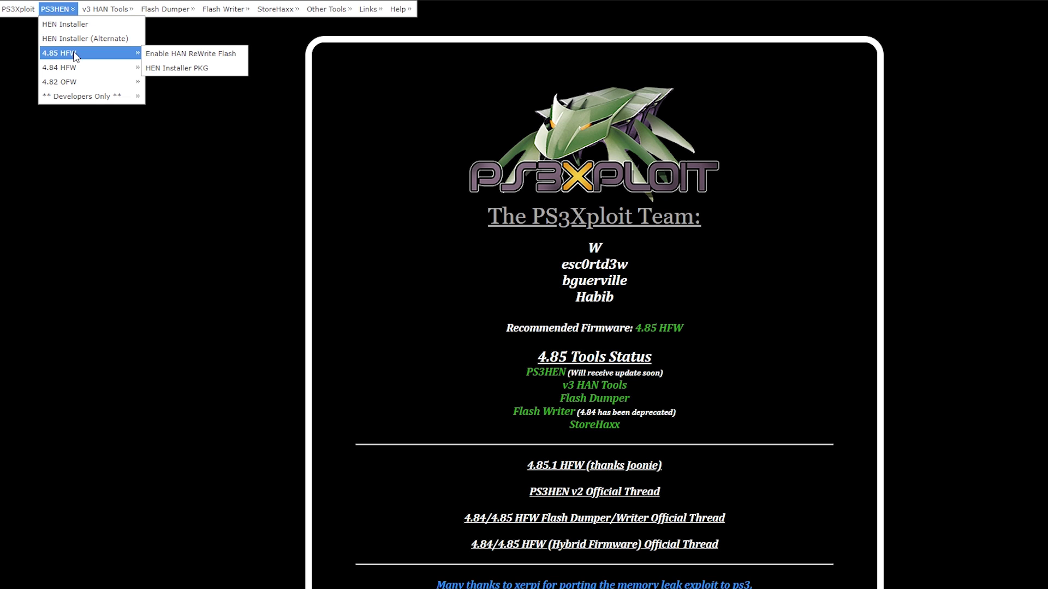
pyautogui.moveTo(86, 75)
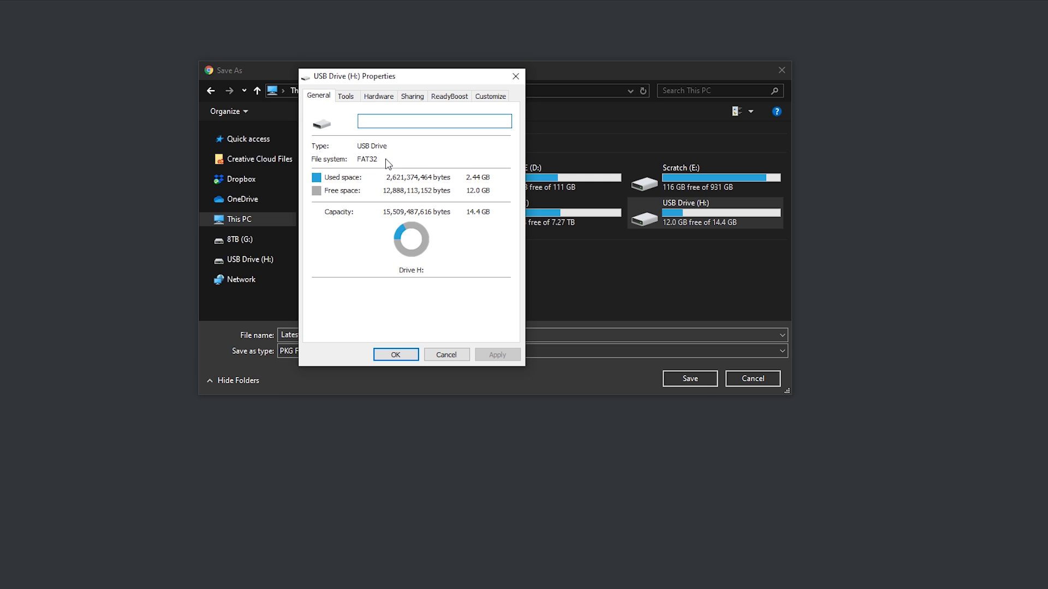
# - Check USB Drive (H:) format options without formatting, then save Latest_HEN_installer_signed.pkg to its root
pyautogui.click(516, 78)
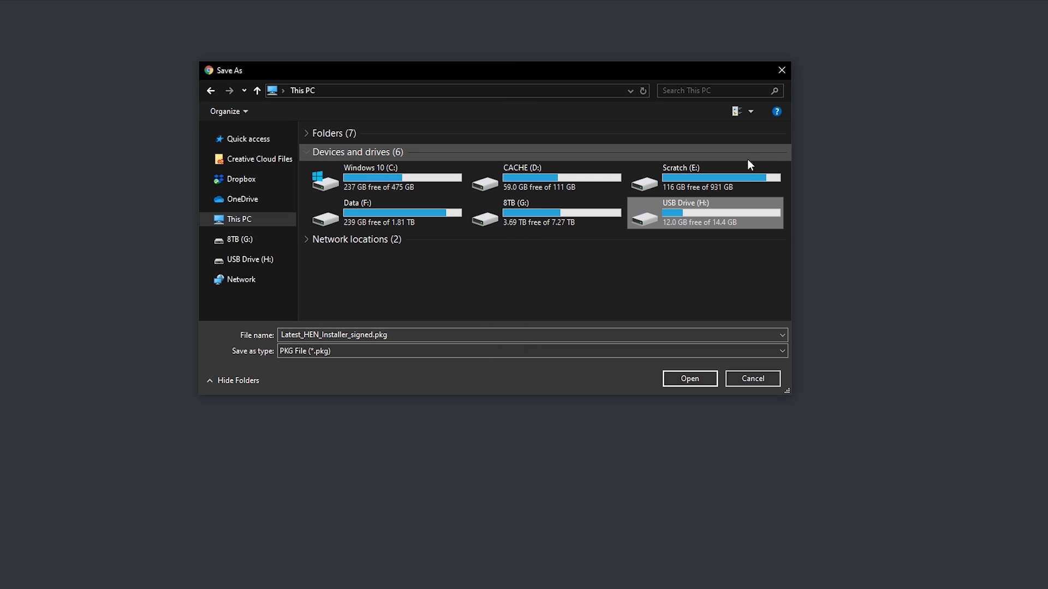
pyautogui.rightClick(688, 215)
pyautogui.click(716, 500)
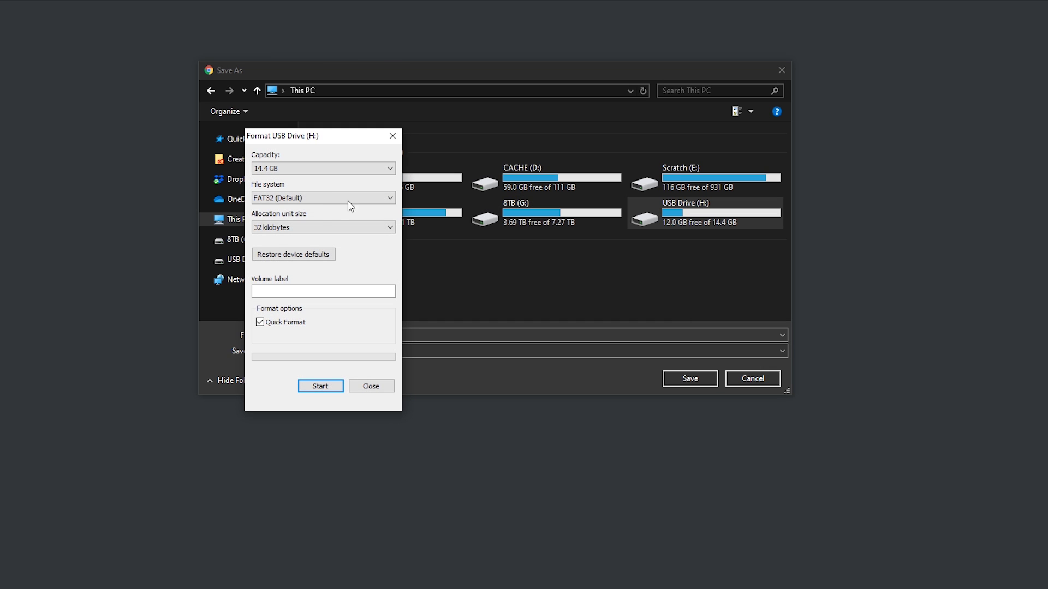
pyautogui.click(393, 136)
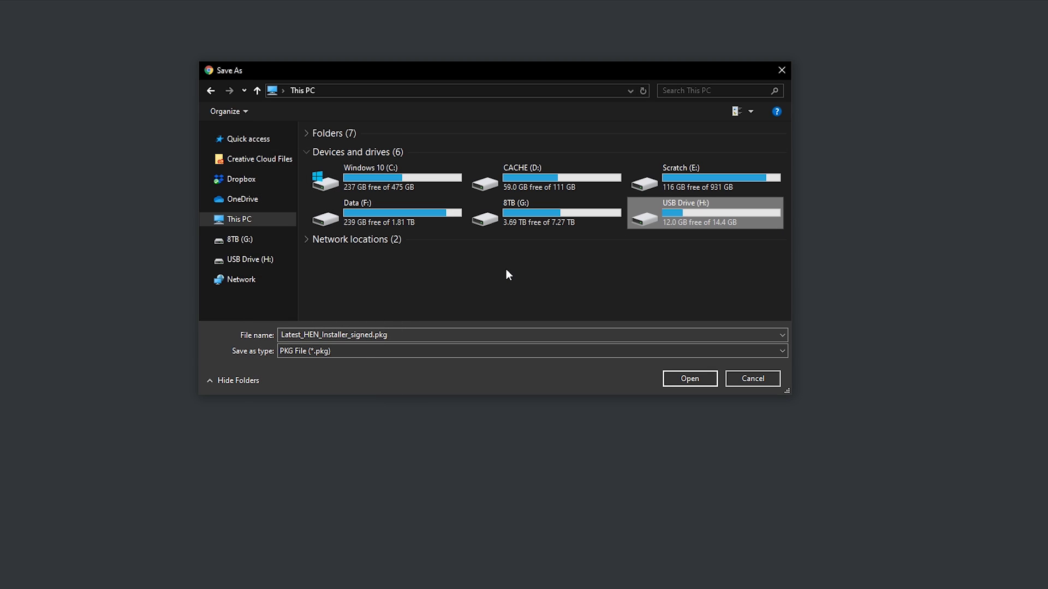
pyautogui.doubleClick(724, 217)
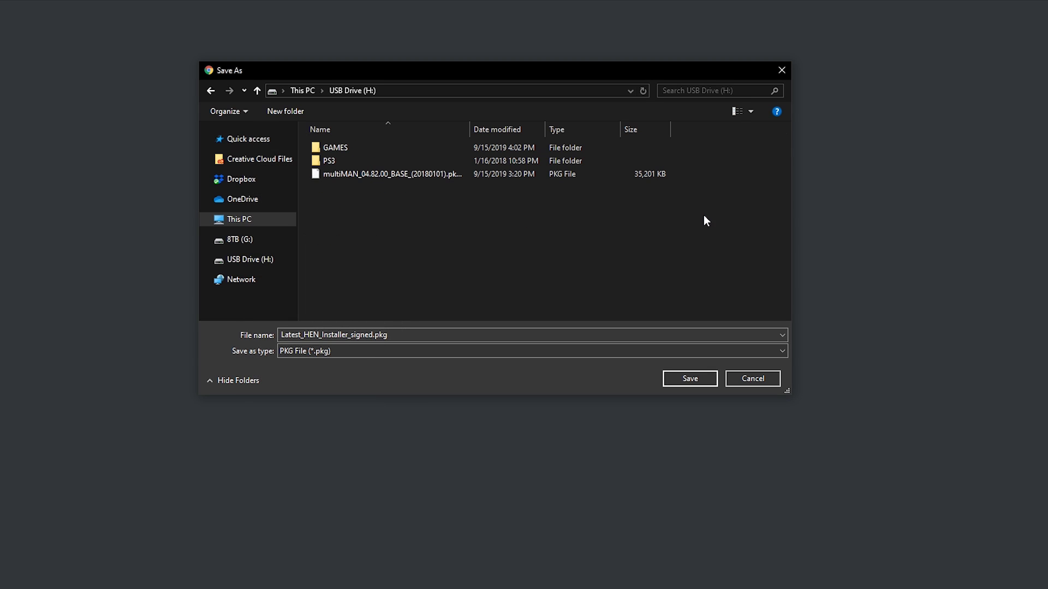
pyautogui.click(690, 379)
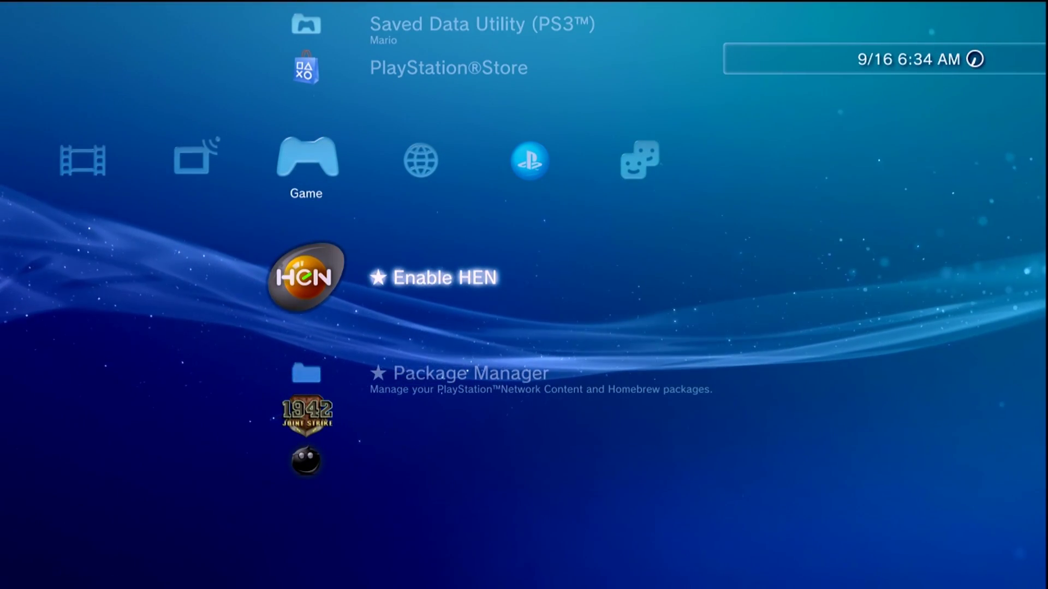
# - Open the Internet Browser on ps3xploit.com, dismissing both PS3HEN alerts and the address keyboard
pyautogui.press('Right')
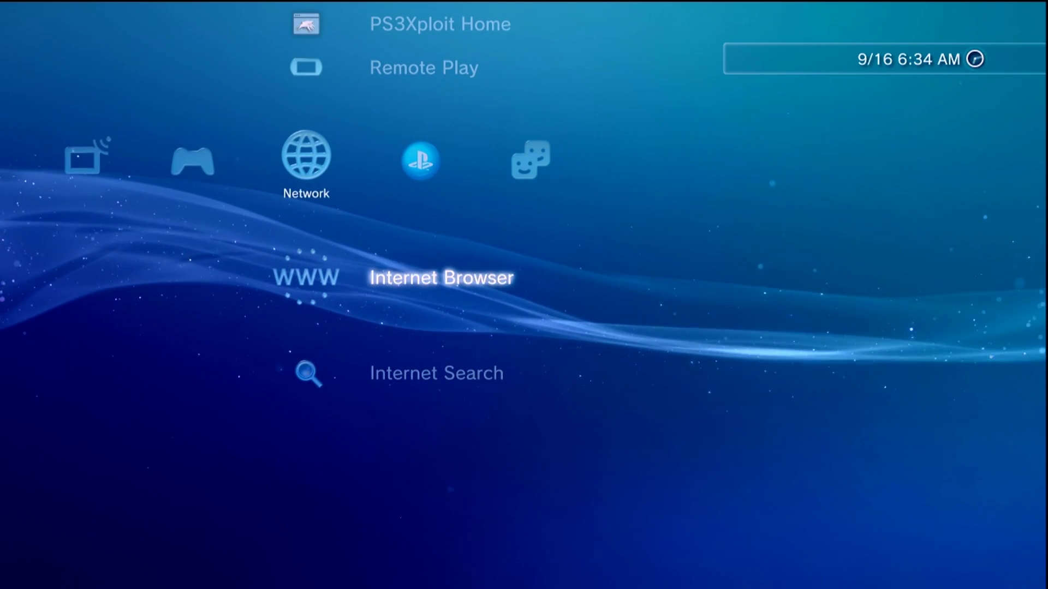
pyautogui.press('Return')
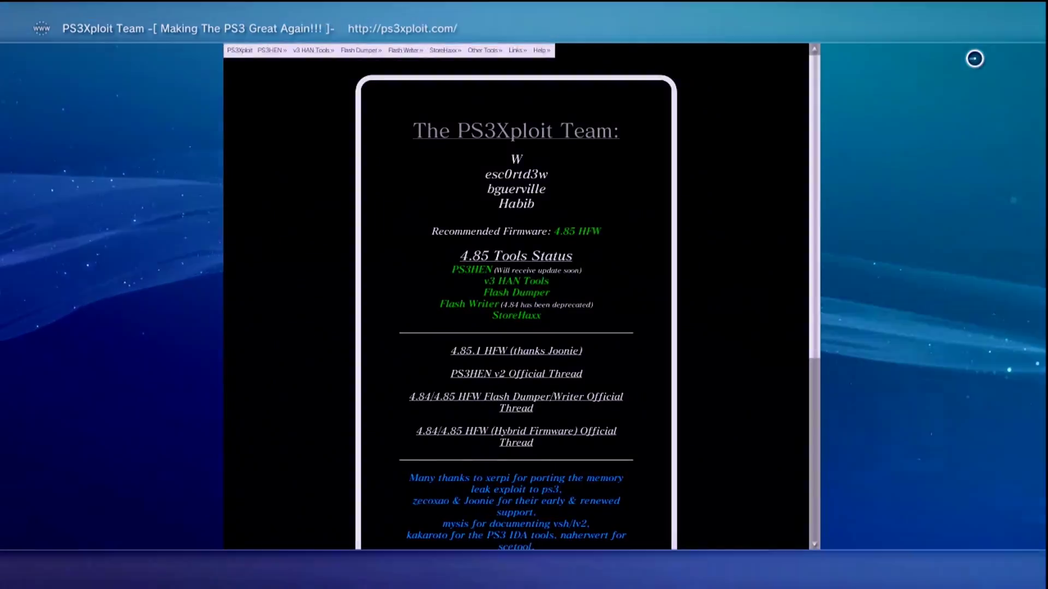
pyautogui.press('Return')
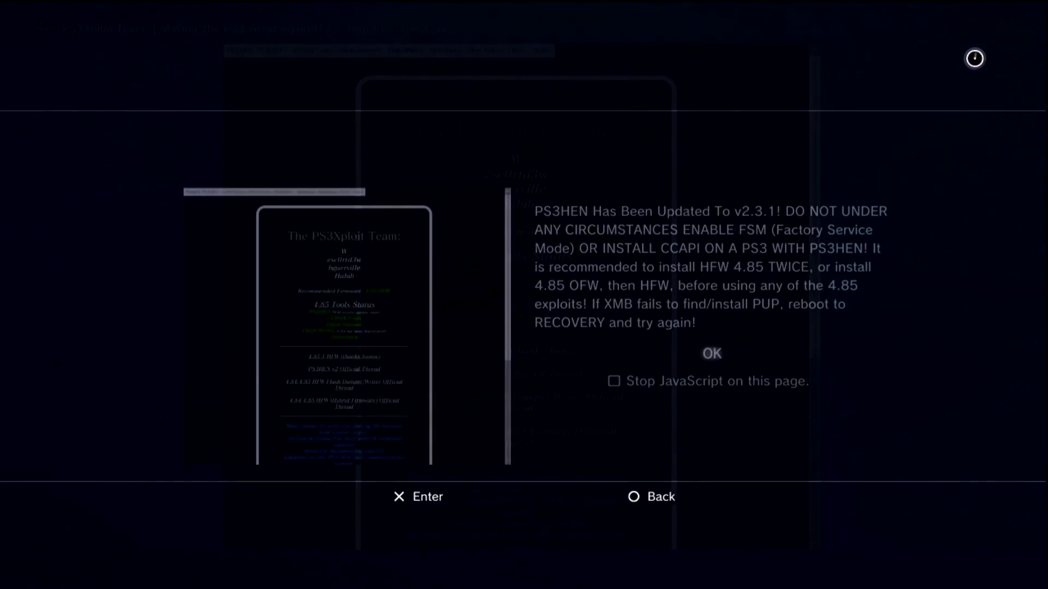
pyautogui.press('Return')
pyautogui.press('Return')
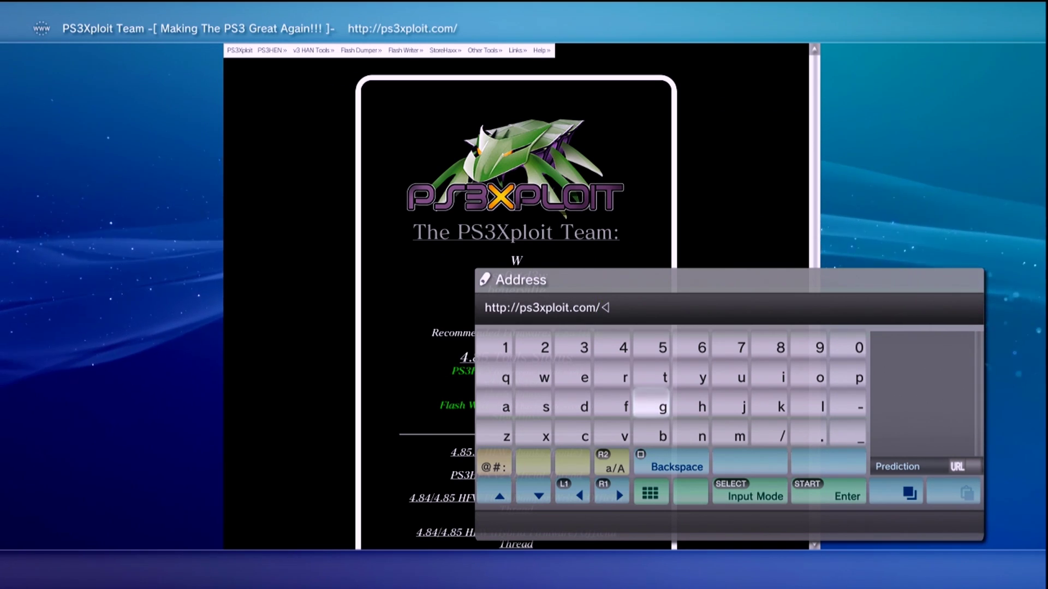
pyautogui.press('Escape')
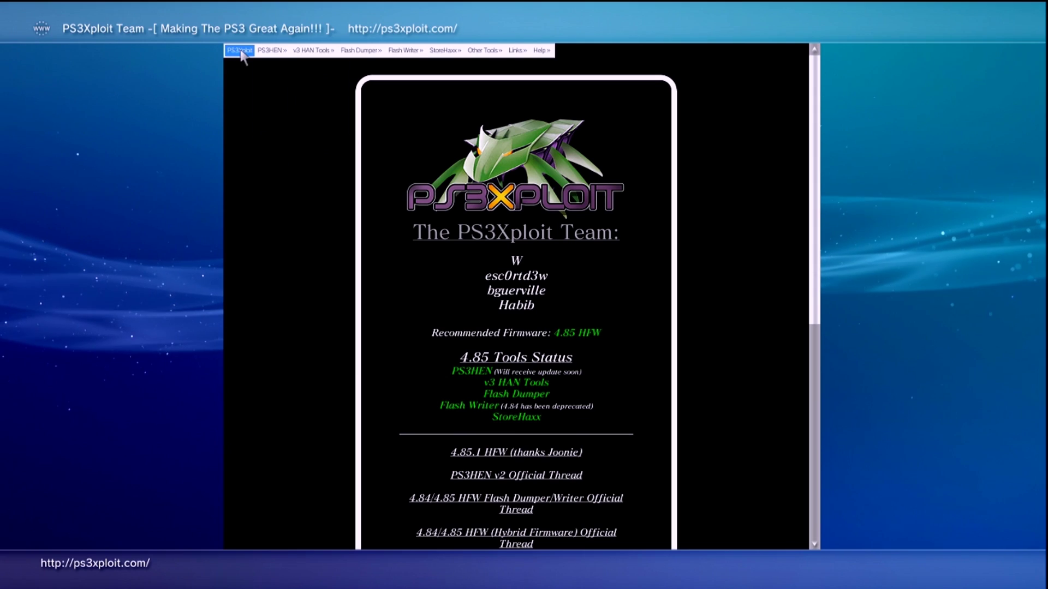
# - Run Enable HAN ReWrite Flash under PS3HEN > 4.85 HFW and let the window close
pyautogui.moveTo(272, 52)
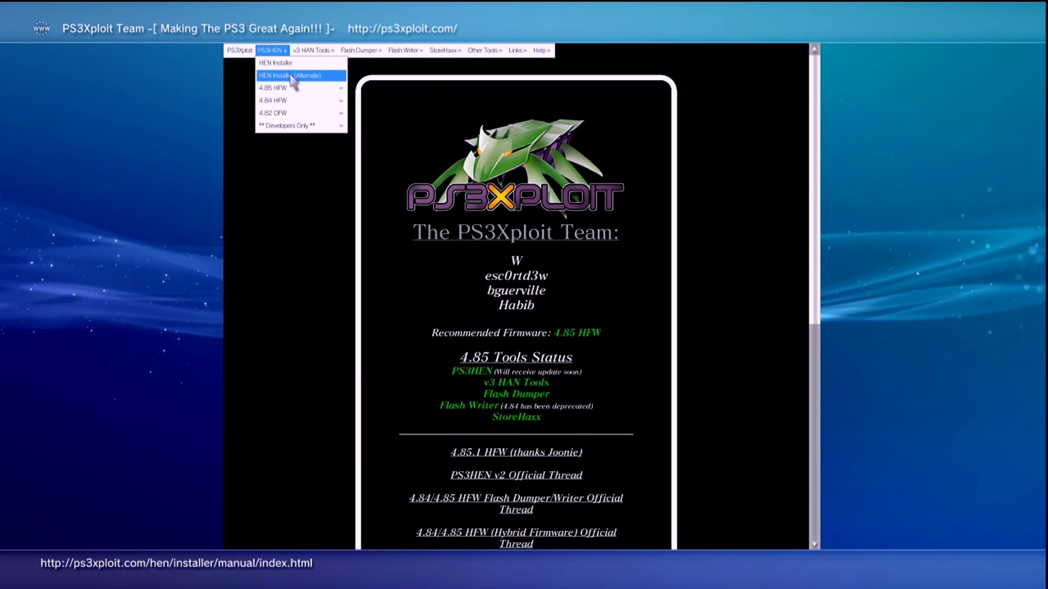
pyautogui.moveTo(273, 88)
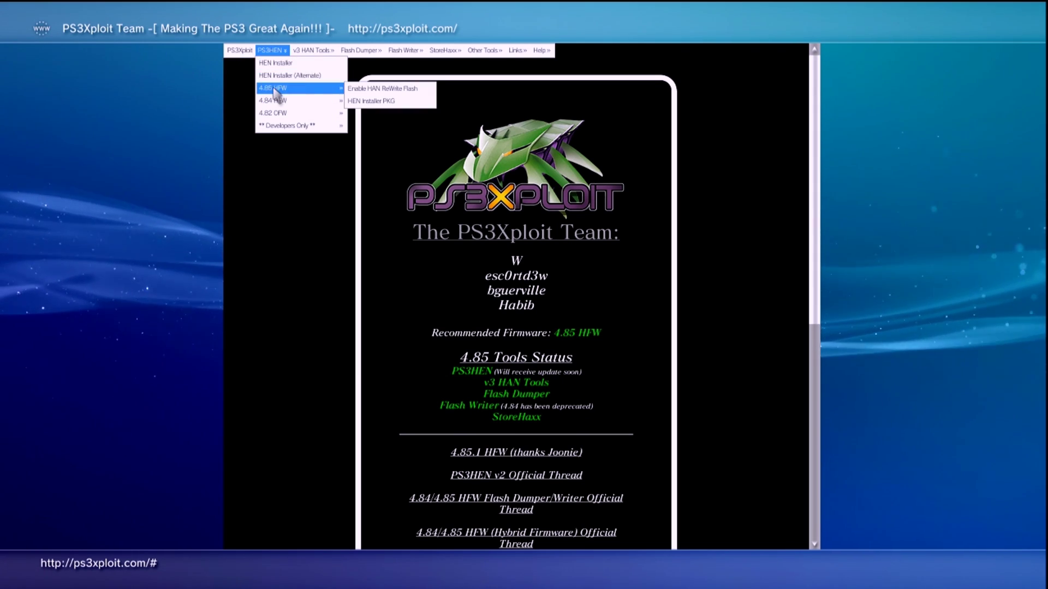
pyautogui.click(385, 90)
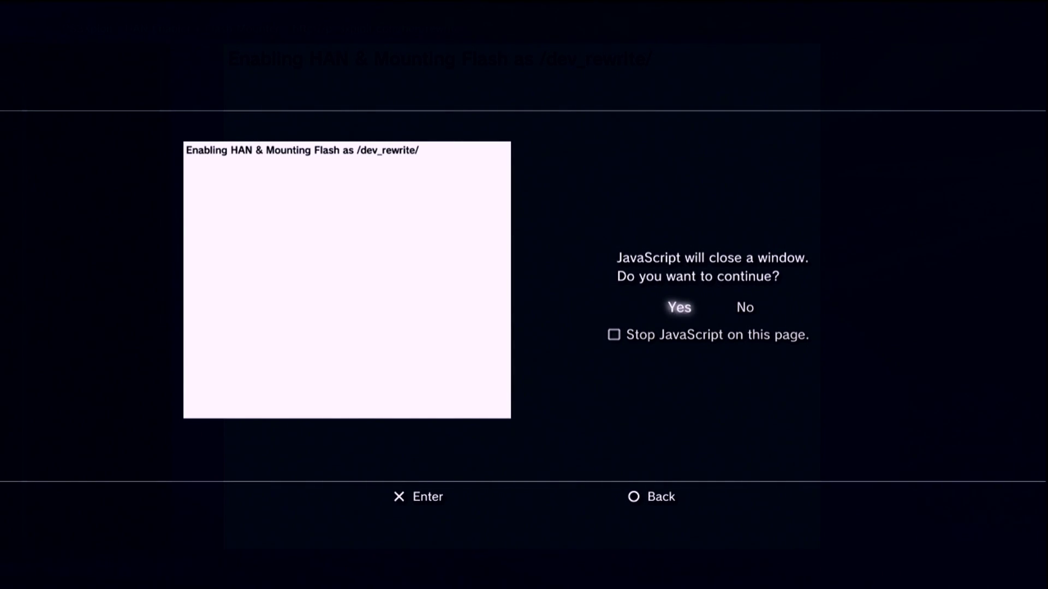
pyautogui.press('Return')
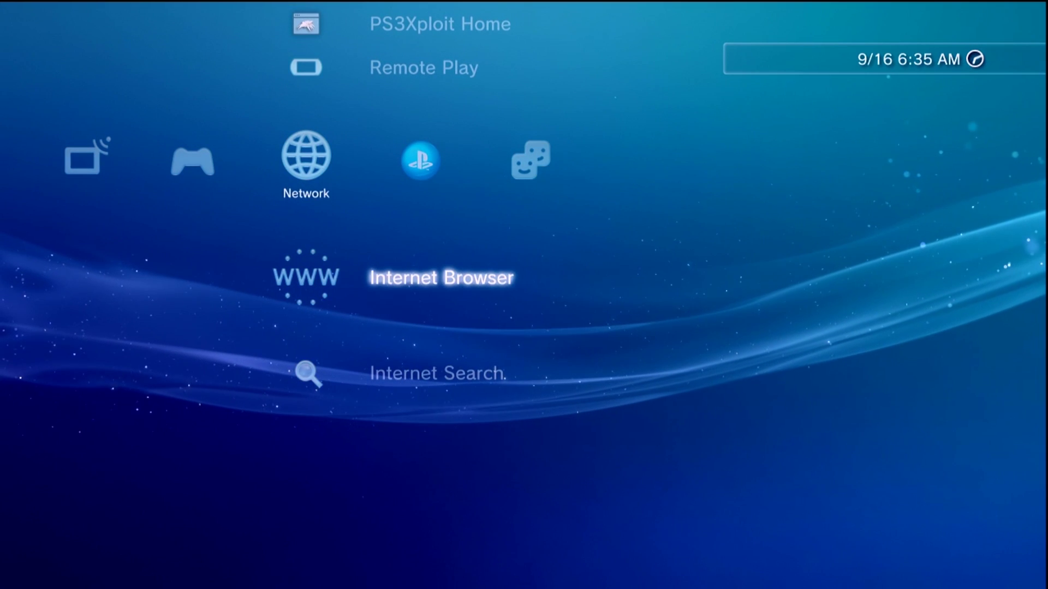
# - Open Package Manager > Install Package Files > Standard to list the USB drive's packages
pyautogui.press('Left')
pyautogui.press('Down')
pyautogui.press('Return')
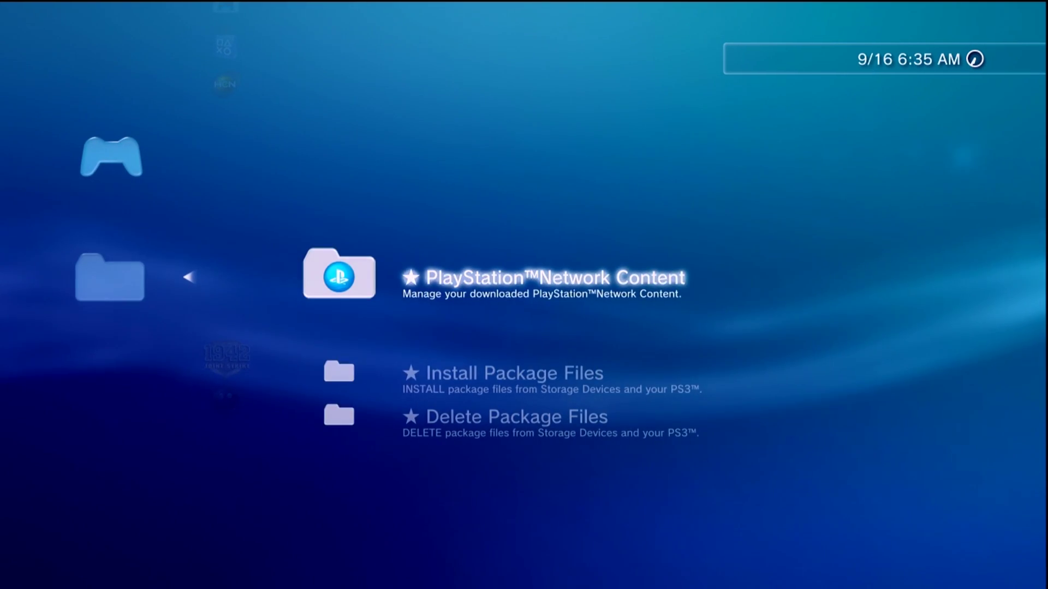
pyautogui.press('Down')
pyautogui.press('Return')
pyautogui.press('Down')
pyautogui.press('Down')
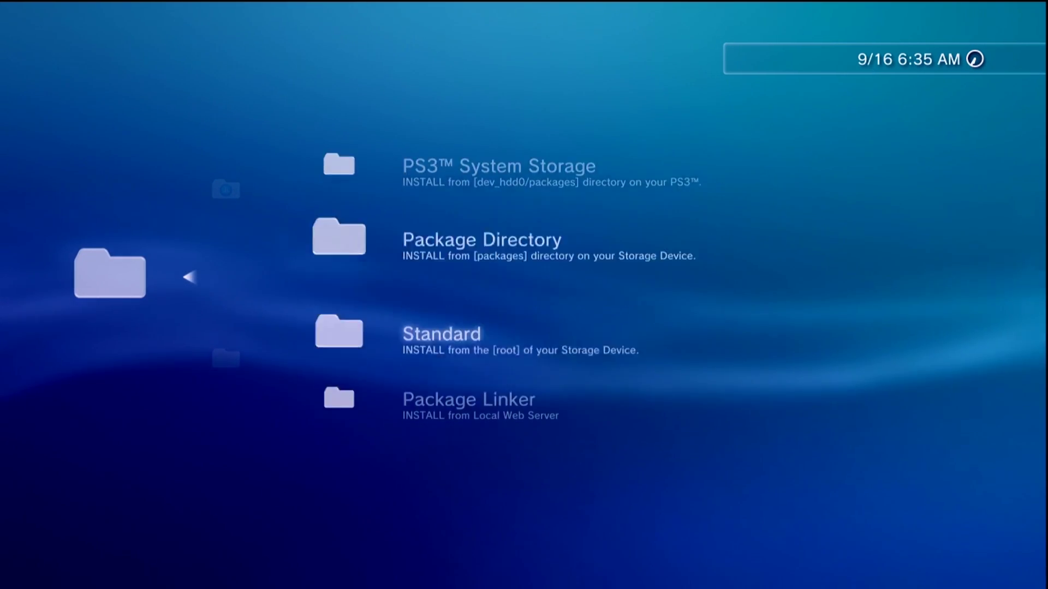
pyautogui.press('Return')
# - Install Latest_HEN_Installer_signed.pkg, dismiss Install completed, and launch Enable HEN
pyautogui.press('Down')
pyautogui.press('Up')
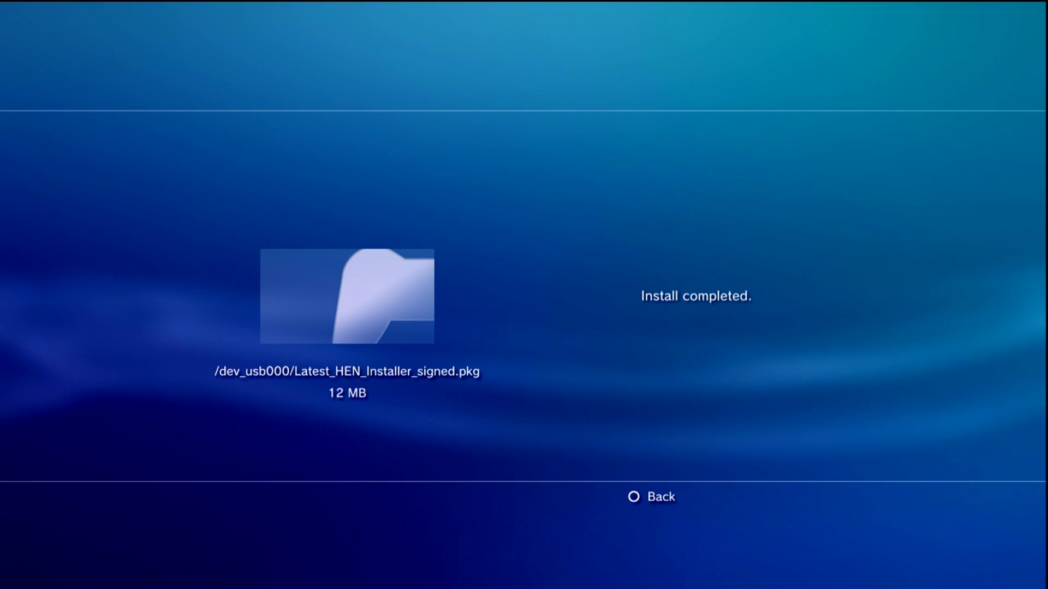
pyautogui.press('Escape')
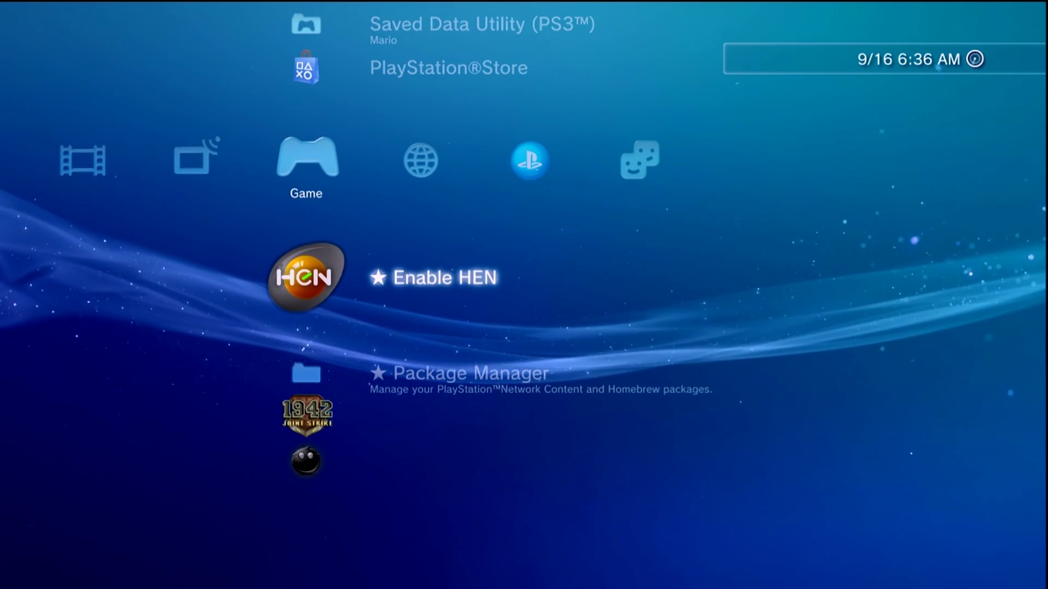
pyautogui.press('Return')
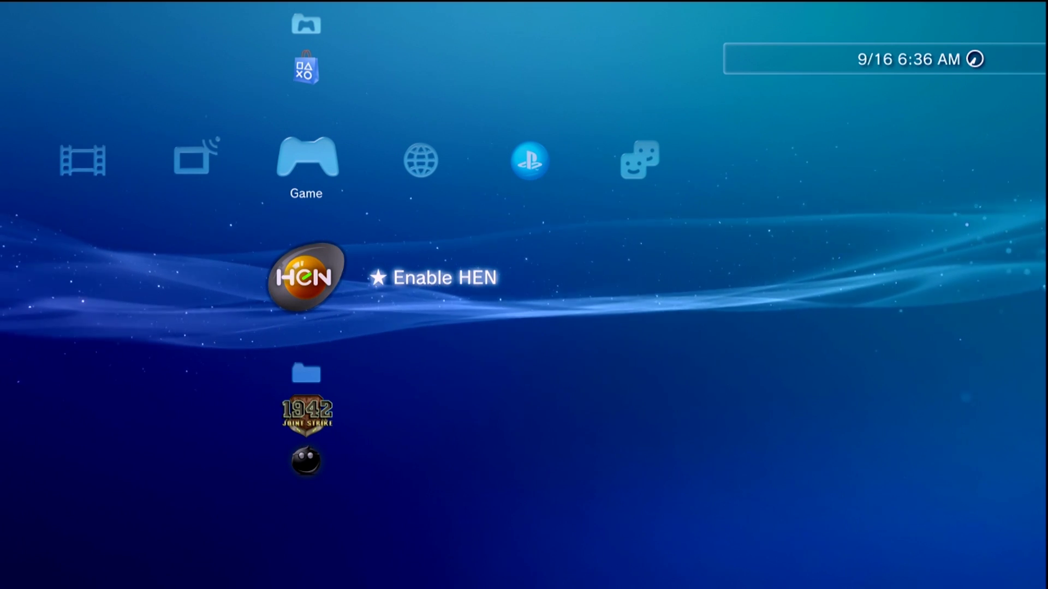
# - Move across the XMB categories from PlayStation Network back past Game to Settings
pyautogui.press('Right')
pyautogui.press('Right')
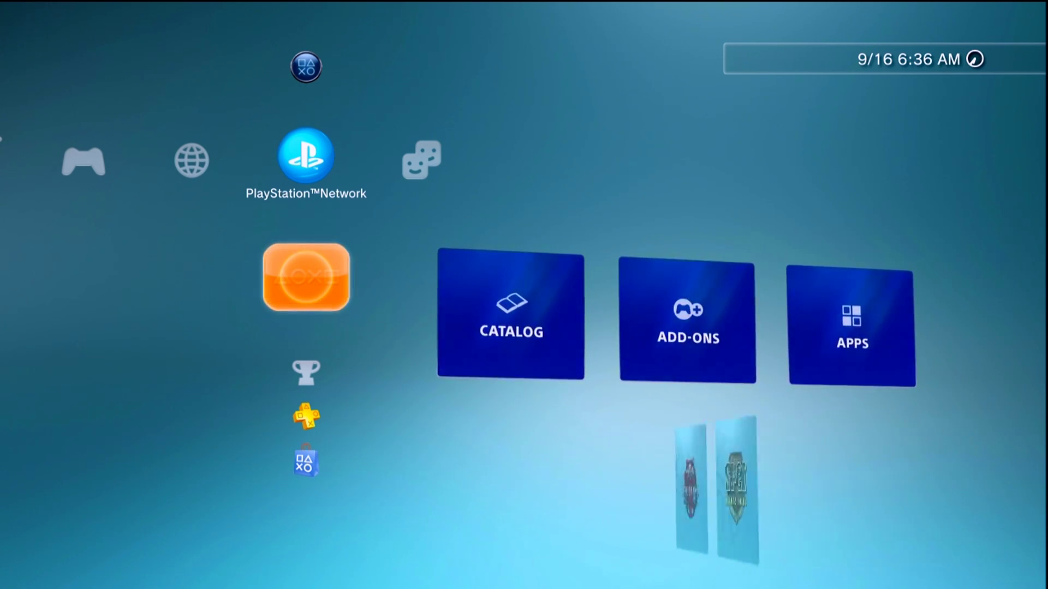
pyautogui.press('Left')
pyautogui.press('Left')
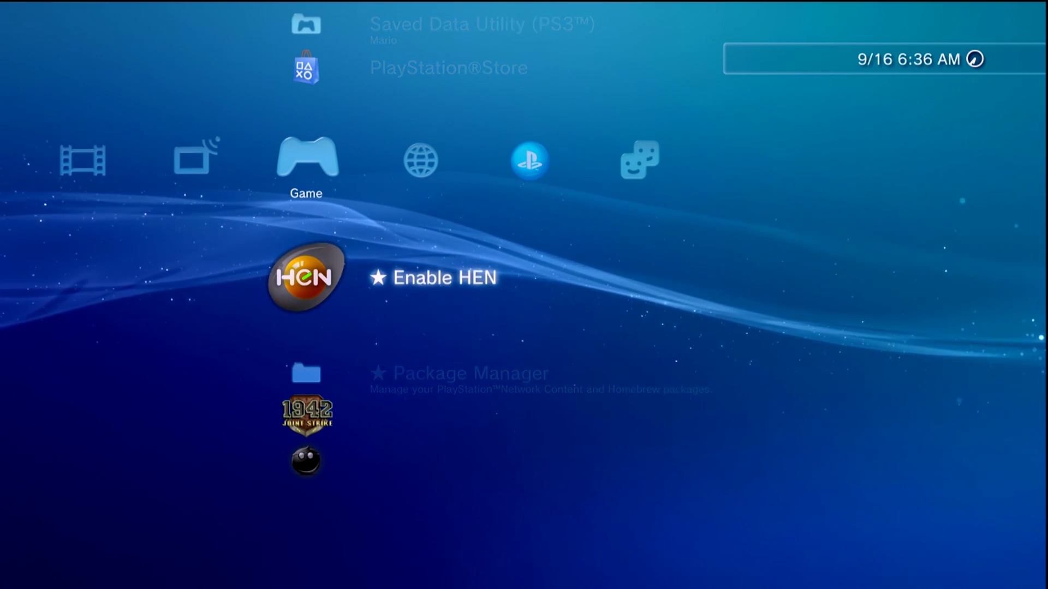
pyautogui.press('Left')
pyautogui.press('Left')
pyautogui.press('Left')
pyautogui.press('Left')
pyautogui.press('Left')
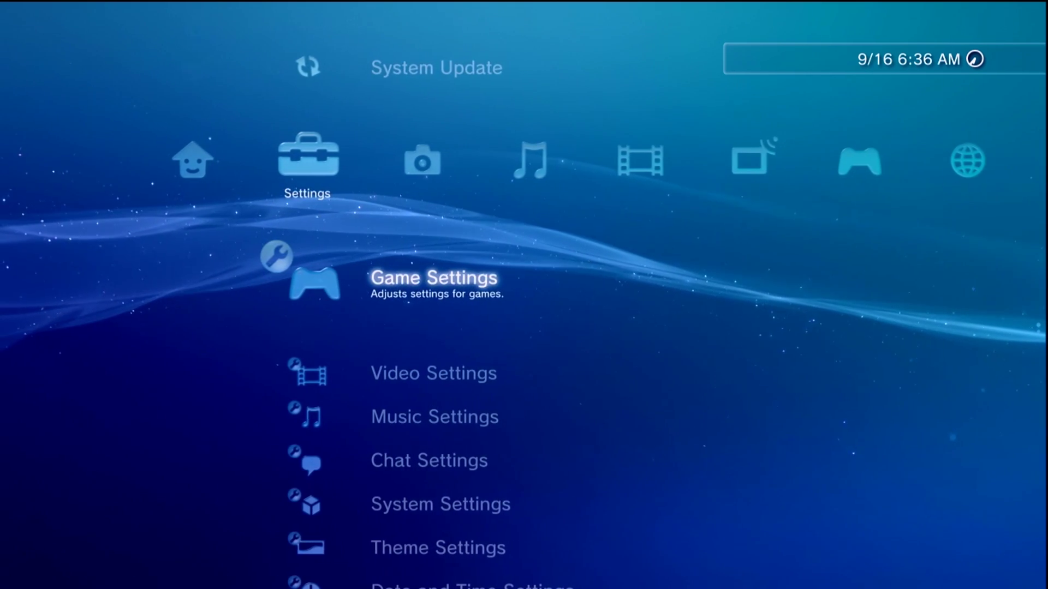
# - Set System Settings > Display [What's New] to Off
pyautogui.press('Down')
pyautogui.press('Down')
pyautogui.press('Down')
pyautogui.press('Down')
pyautogui.press('Return')
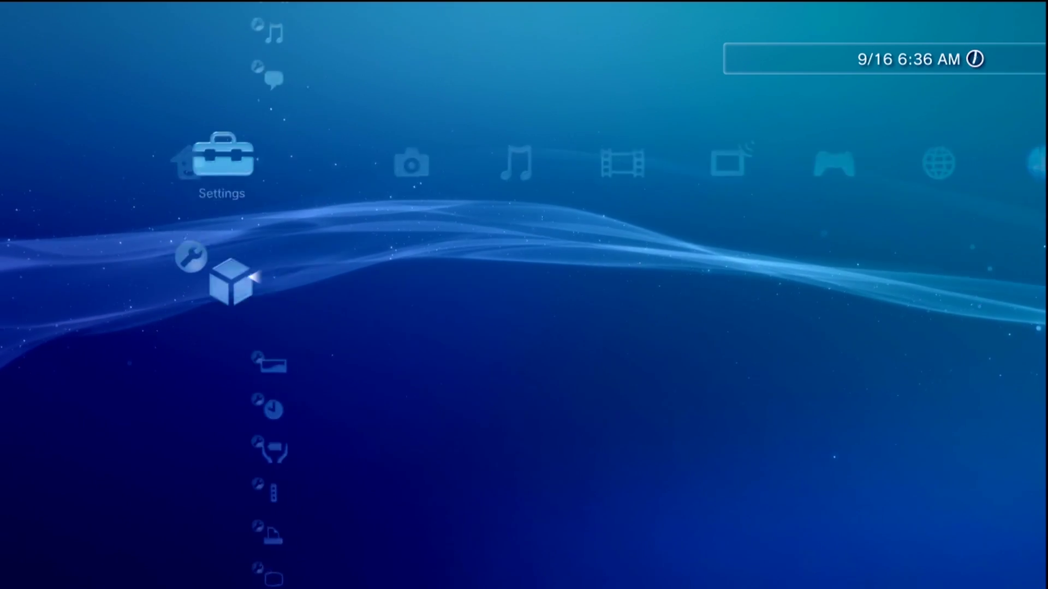
pyautogui.press('Down')
pyautogui.press('Down')
pyautogui.press('Down')
pyautogui.press('Down')
pyautogui.press('Down')
pyautogui.press('Down')
pyautogui.press('Down')
pyautogui.press('Down')
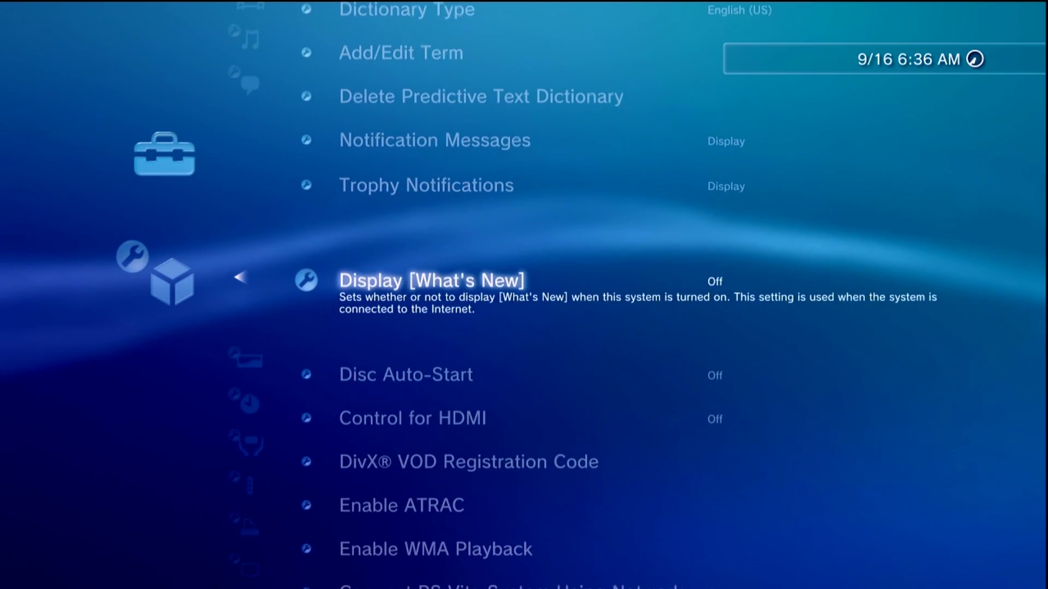
pyautogui.press('Return')
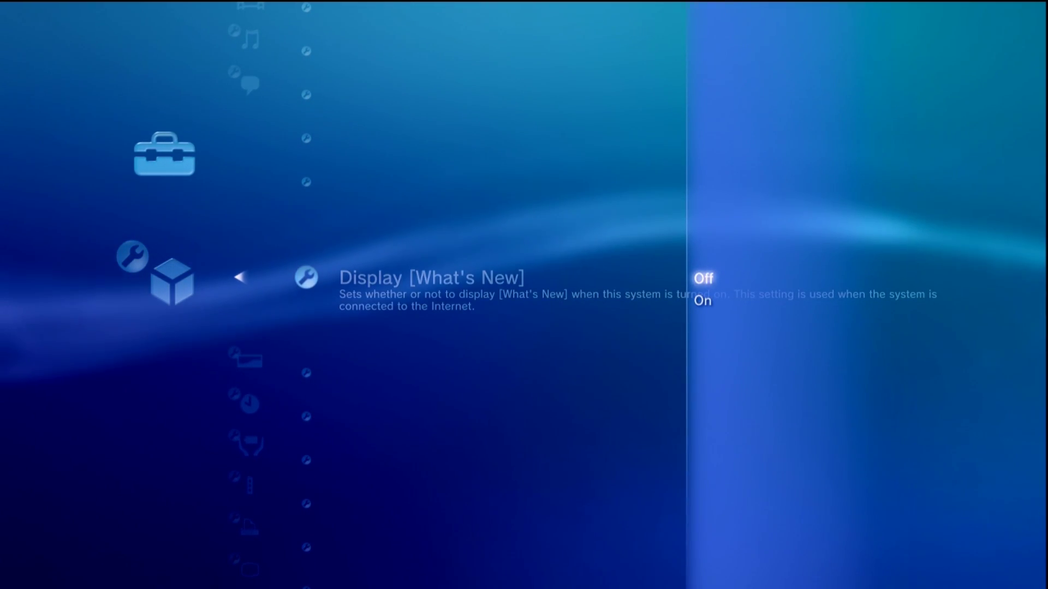
pyautogui.press('Escape')
pyautogui.press('Escape')
# - Move right to the Network category and open the Hybrid Firmware Tools folder
pyautogui.press('Right')
pyautogui.press('Right')
pyautogui.press('Right')
pyautogui.press('Right')
pyautogui.press('Right')
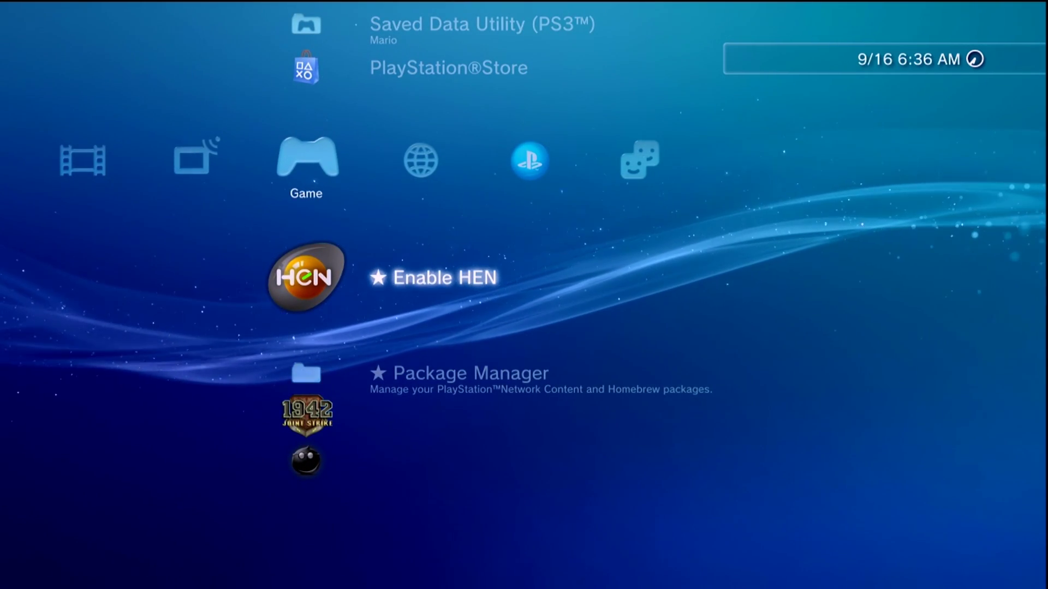
pyautogui.press('Right')
pyautogui.press('Right')
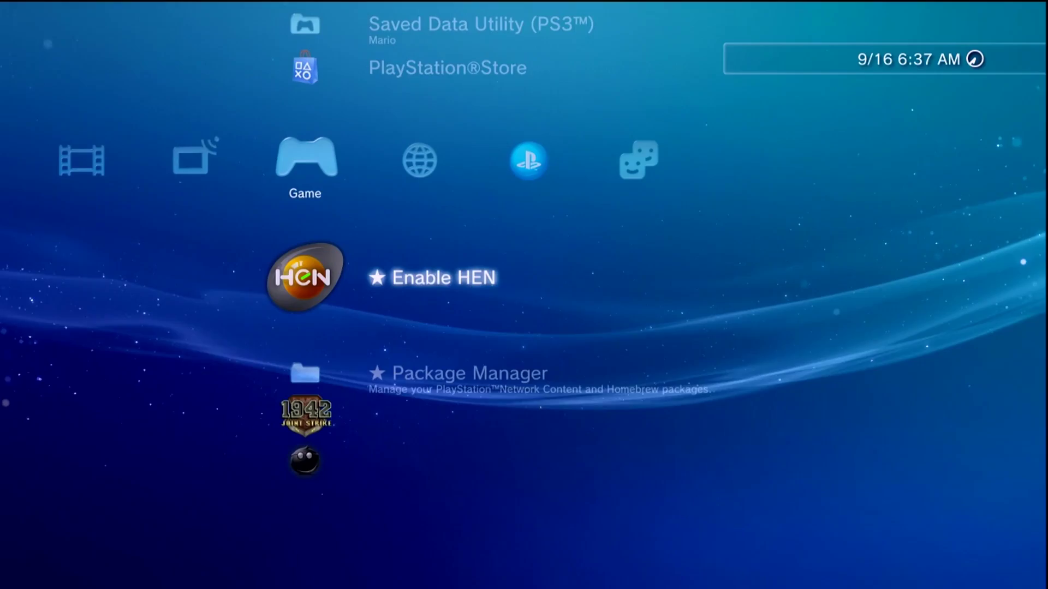
pyautogui.press('Right')
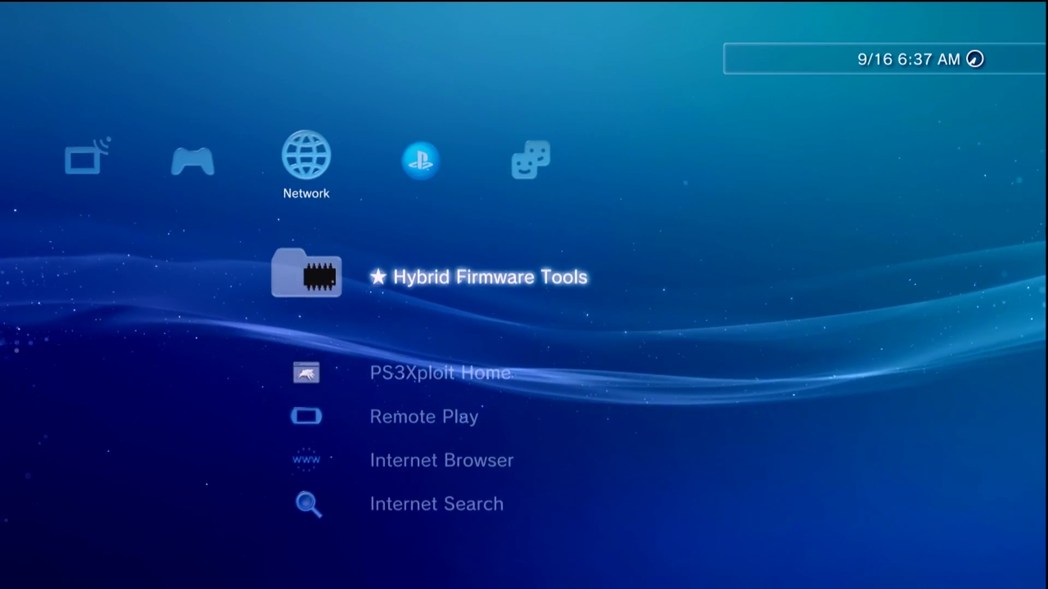
pyautogui.press('Return')
pyautogui.press('Return')
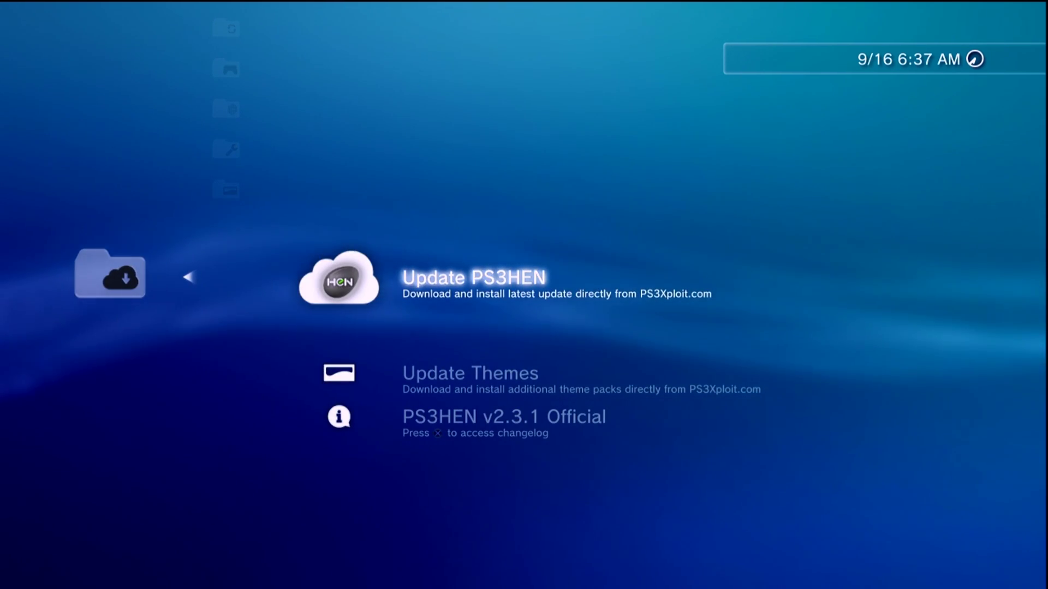
# - Go to the Internet Browser in the Network column and open its Tools options
pyautogui.press('Escape')
pyautogui.press('Escape')
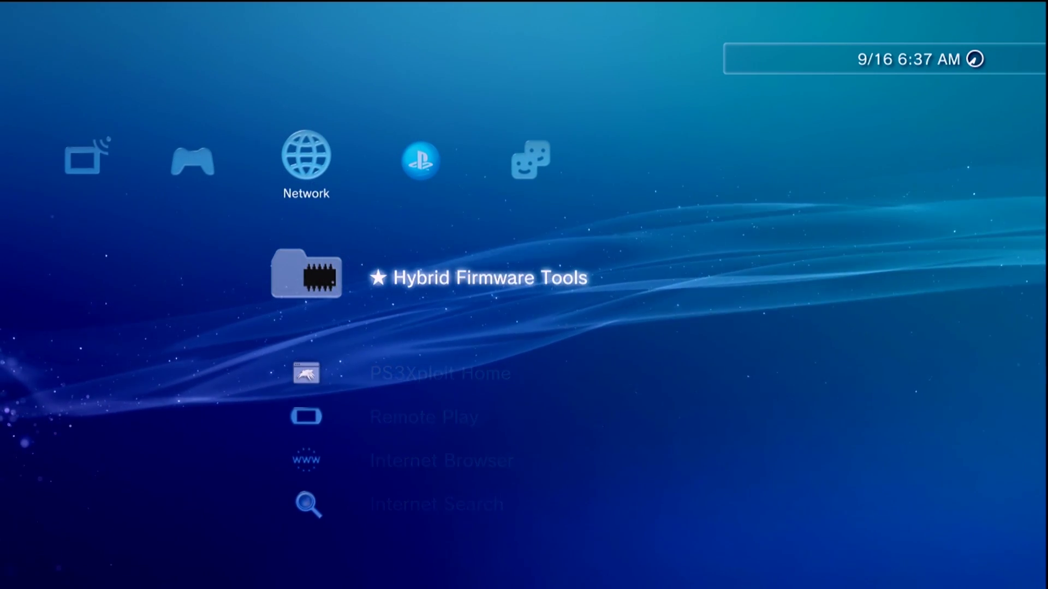
pyautogui.press('Down')
pyautogui.press('Down')
pyautogui.press('Down')
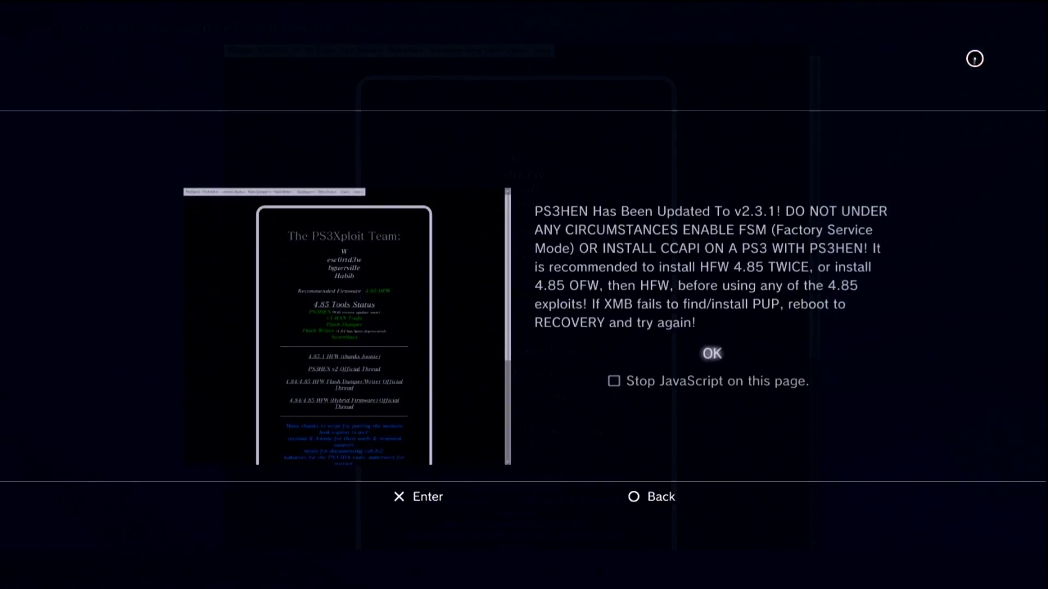
pyautogui.press('Escape')
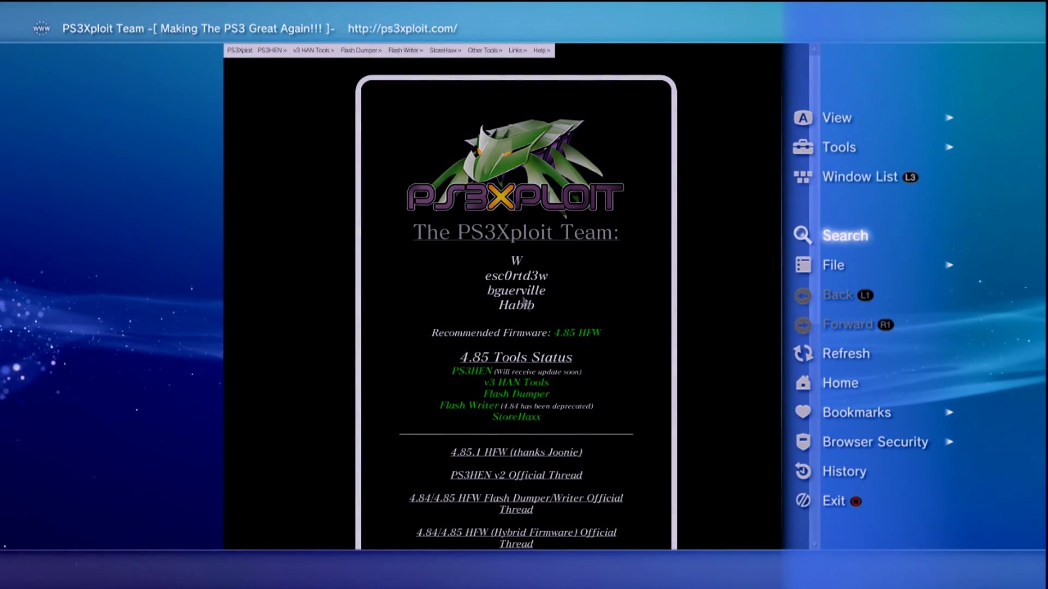
pyautogui.press('Up')
pyautogui.press('Up')
pyautogui.press('Right')
# - Set Confirm Browser Close to Off, then exit the web browser
pyautogui.press('Down')
pyautogui.press('Down')
pyautogui.press('Down')
pyautogui.press('Down')
pyautogui.press('Down')
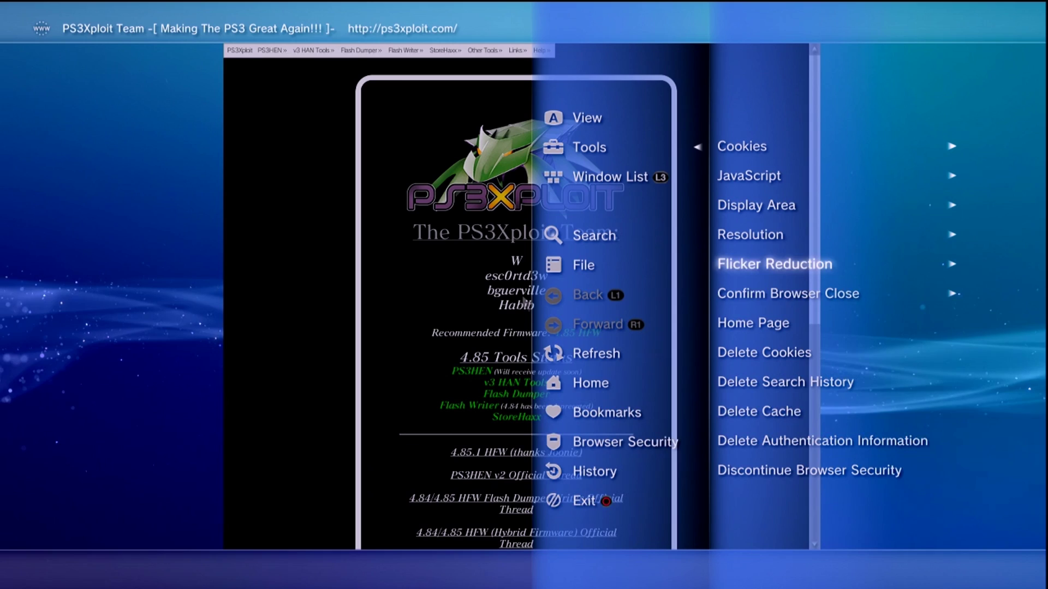
pyautogui.press('Right')
pyautogui.press('Return')
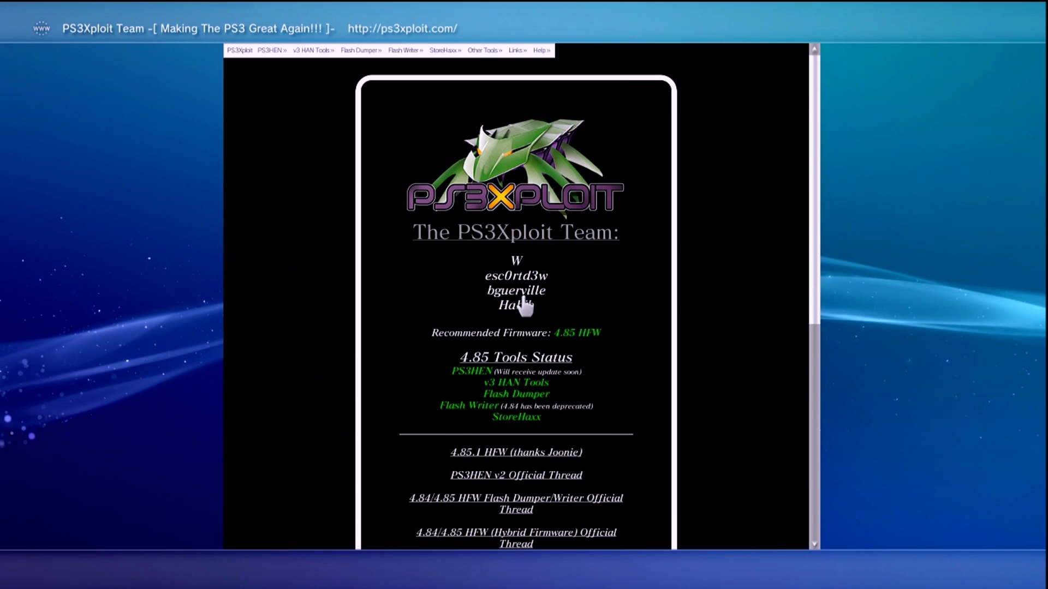
pyautogui.press('Escape')
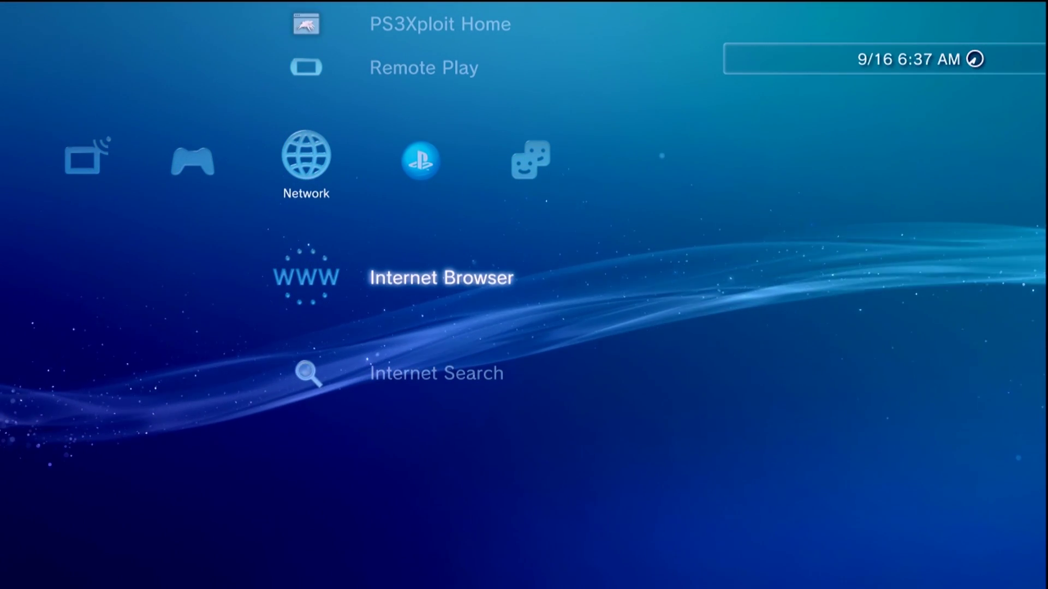
pyautogui.press('Return')
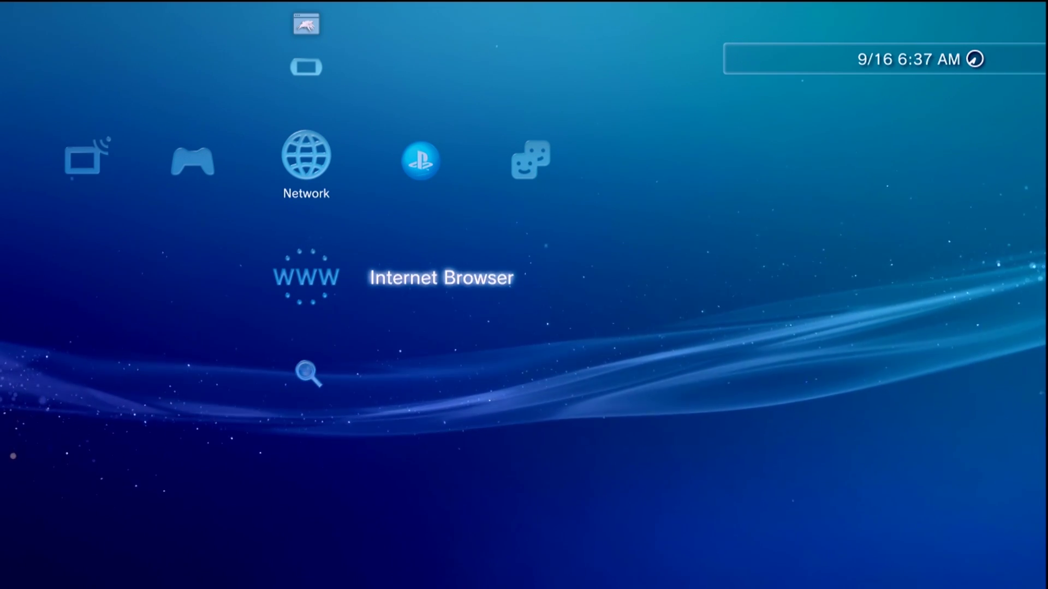
# - Check System Settings > System Information shows Version 4.85, then return to the Game column
pyautogui.press('Left')
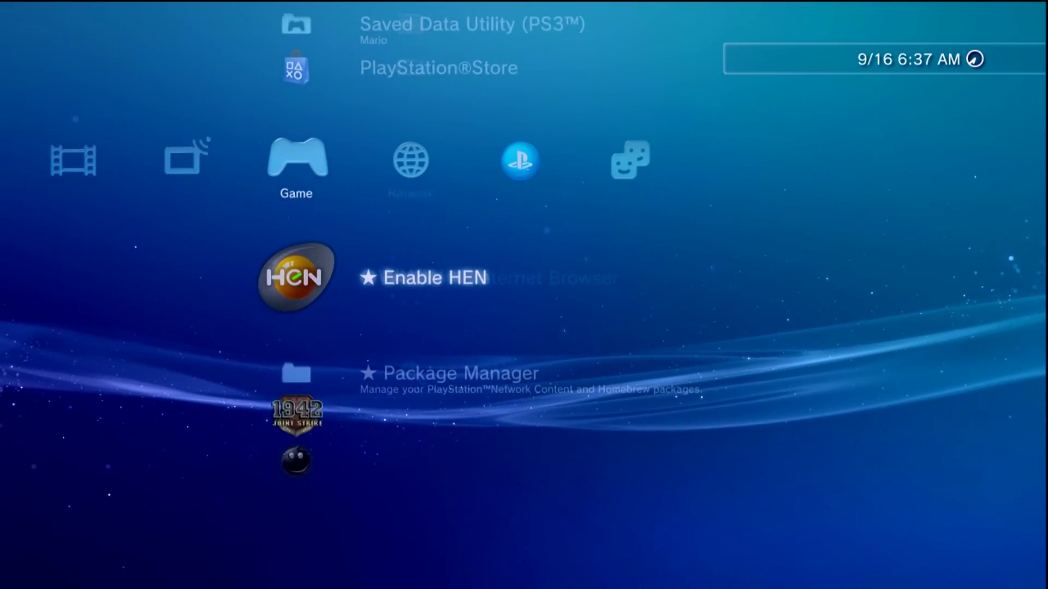
pyautogui.press('Left')
pyautogui.press('Left')
pyautogui.press('Left')
pyautogui.press('Left')
pyautogui.press('Left')
pyautogui.press('Left')
pyautogui.press('Right')
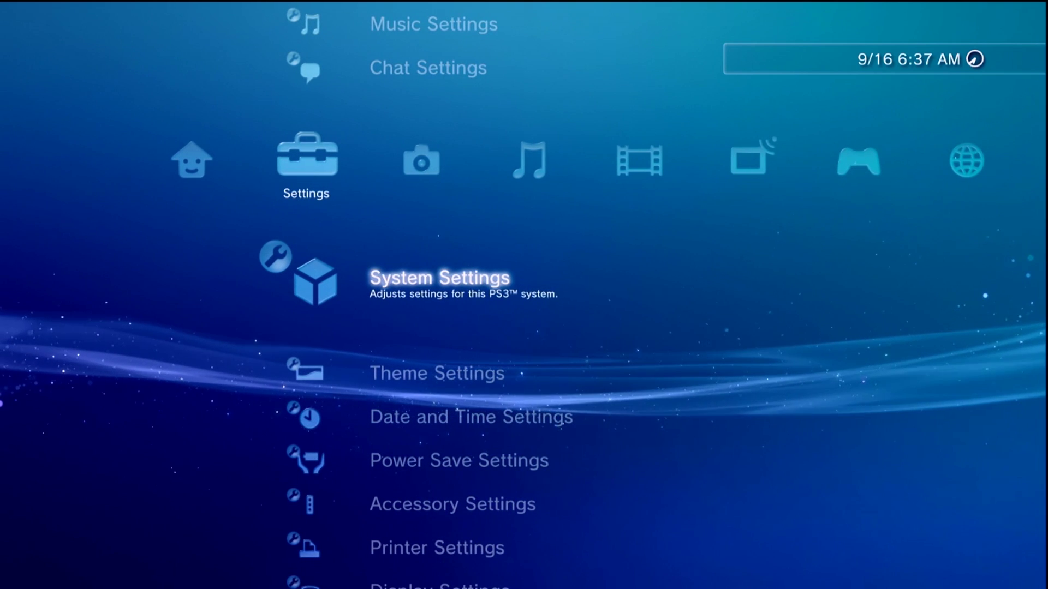
pyautogui.press('Return')
pyautogui.press('Down')
pyautogui.press('Down')
pyautogui.press('Down')
pyautogui.press('Down')
pyautogui.press('Down')
pyautogui.press('Down')
pyautogui.press('Down')
pyautogui.press('Down')
pyautogui.press('Down')
pyautogui.press('Down')
pyautogui.press('Down')
pyautogui.press('Down')
pyautogui.press('Down')
pyautogui.press('Down')
pyautogui.press('Down')
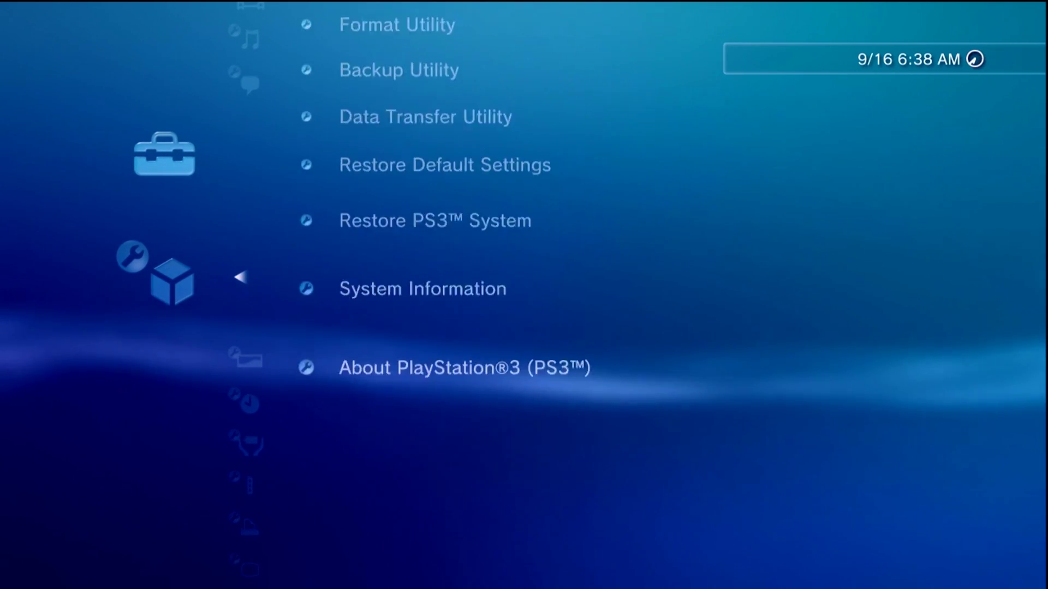
pyautogui.press('Up')
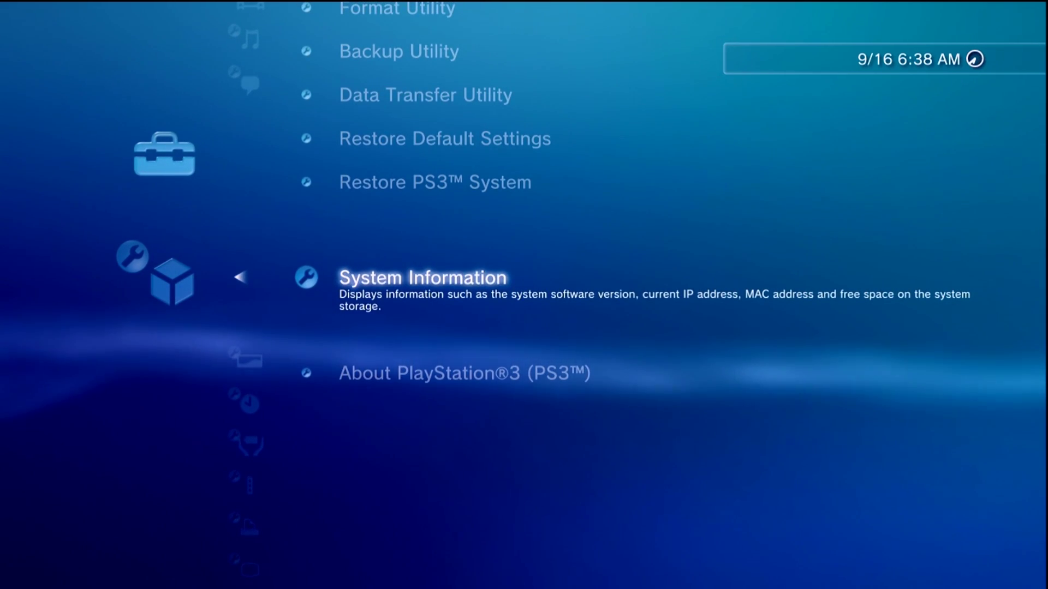
pyautogui.press('Return')
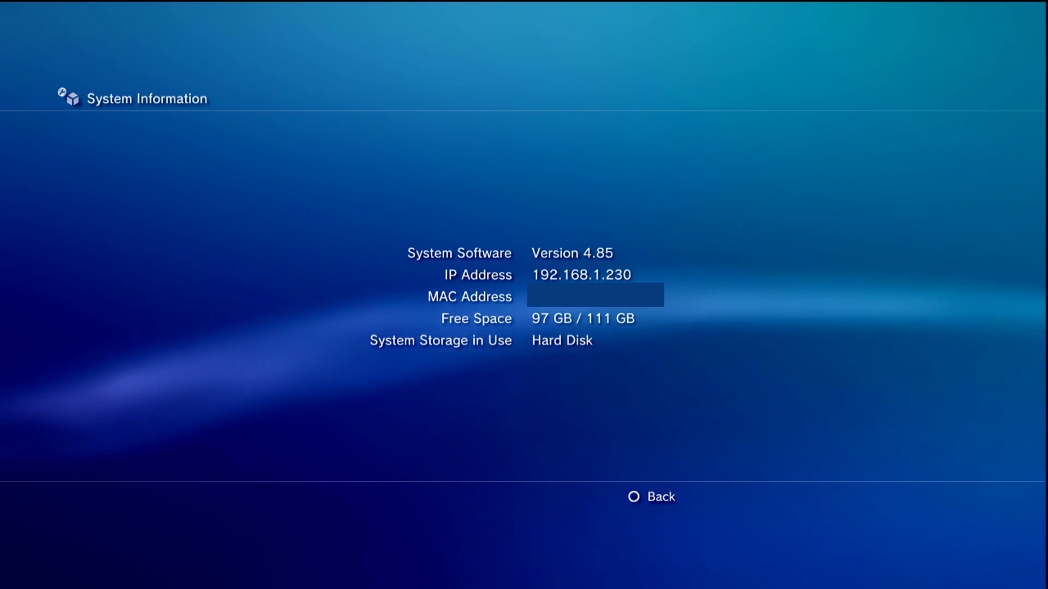
pyautogui.press('Escape')
pyautogui.press('Right')
pyautogui.press('Right')
pyautogui.press('Right')
pyautogui.press('Right')
pyautogui.press('Right')
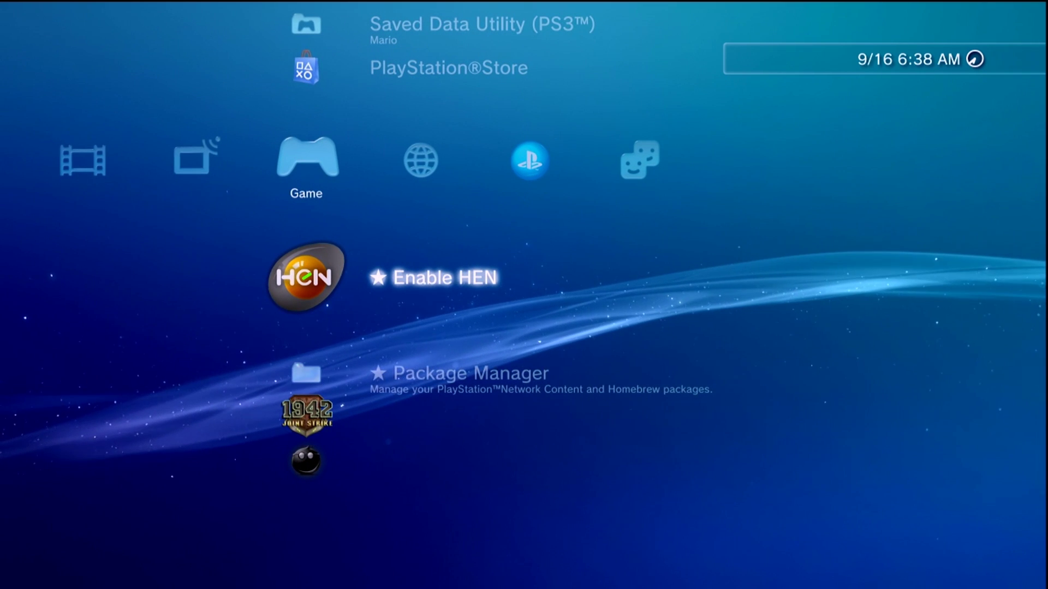